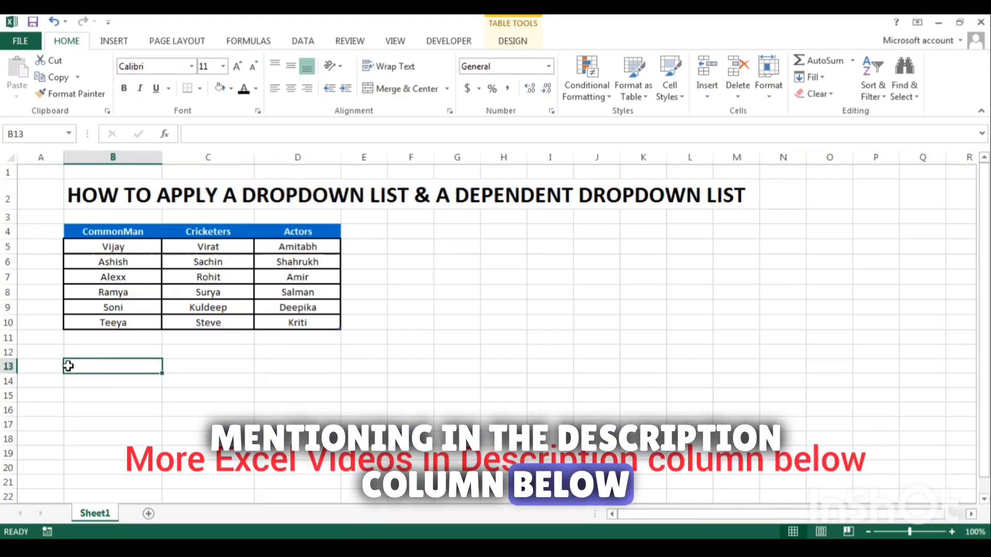
- Examine the table's CommonMan, Cricketers and Actors headers and the entries listed under Actors
{"action": "left_click", "coordinate": [218, 388]}
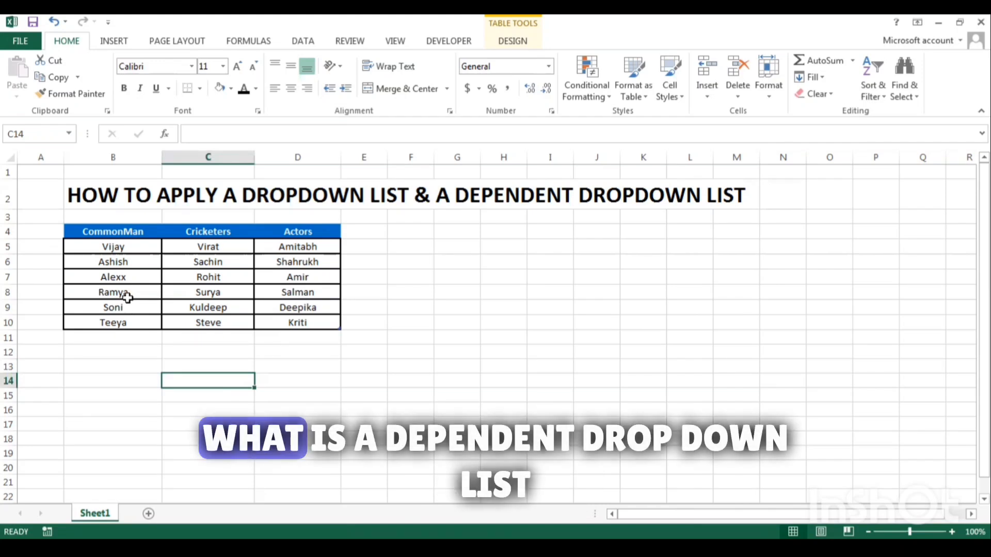
{"action": "left_click_drag", "start_coordinate": [92, 264], "coordinate": [81, 245]}
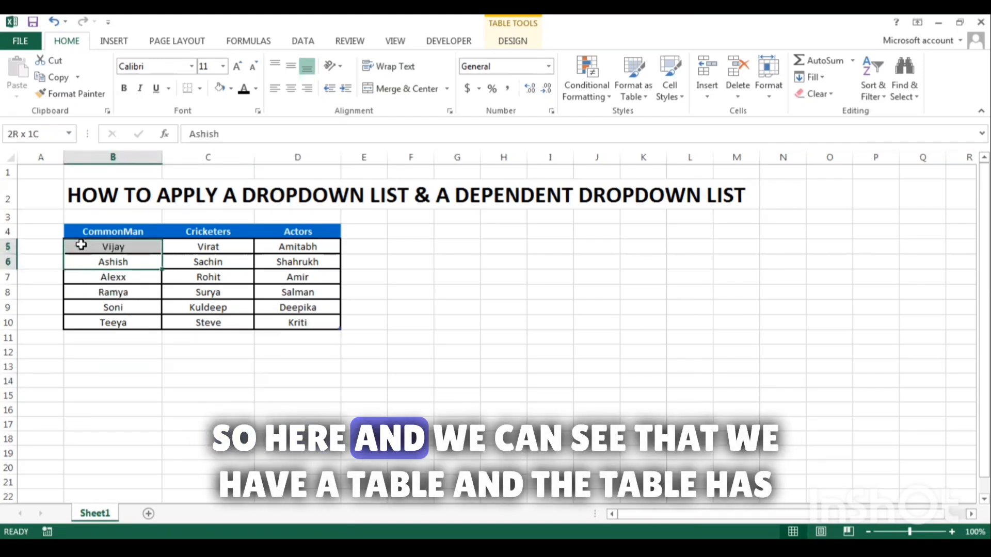
{"action": "left_click", "coordinate": [79, 237]}
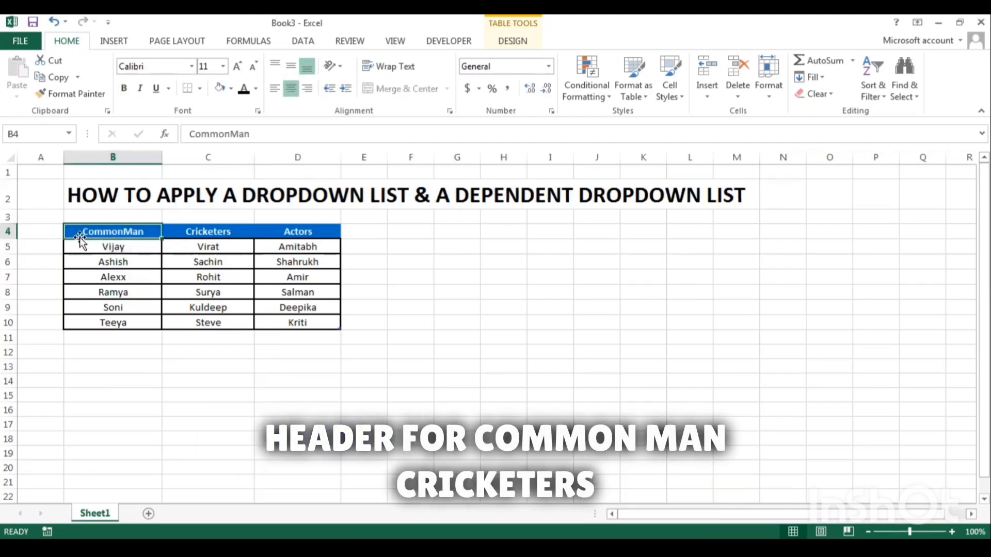
{"action": "key", "text": "shift+Right"}
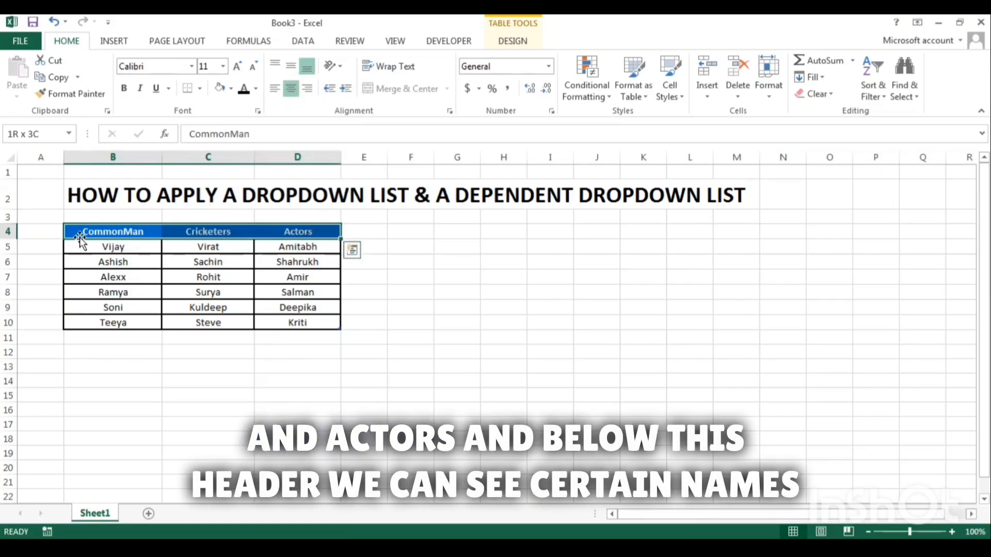
{"action": "key", "text": "shift+Left"}
{"action": "key", "text": "Right"}
{"action": "key", "text": "Right"}
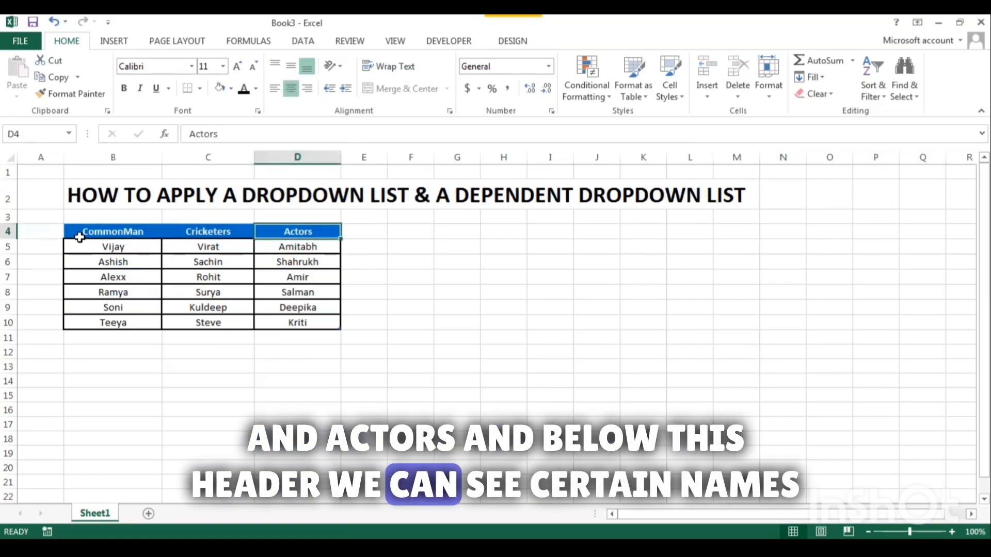
{"action": "key", "text": "Down"}
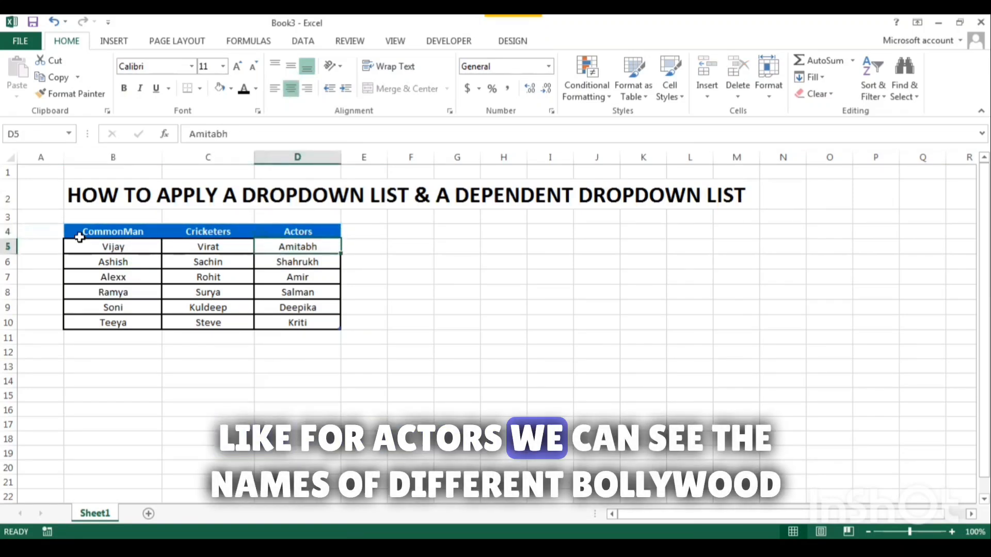
{"action": "key", "text": "Down"}
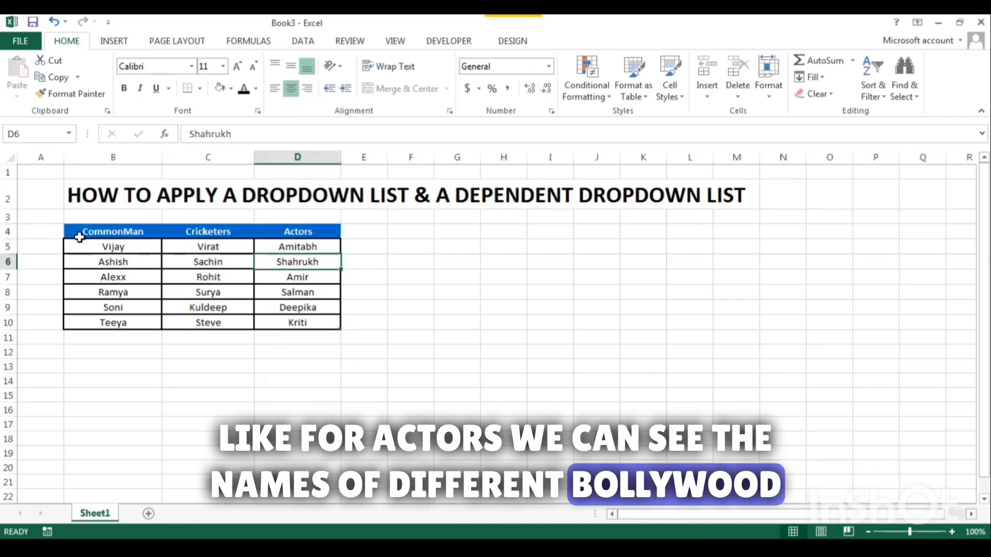
{"action": "key", "text": "Up"}
{"action": "key", "text": "Down"}
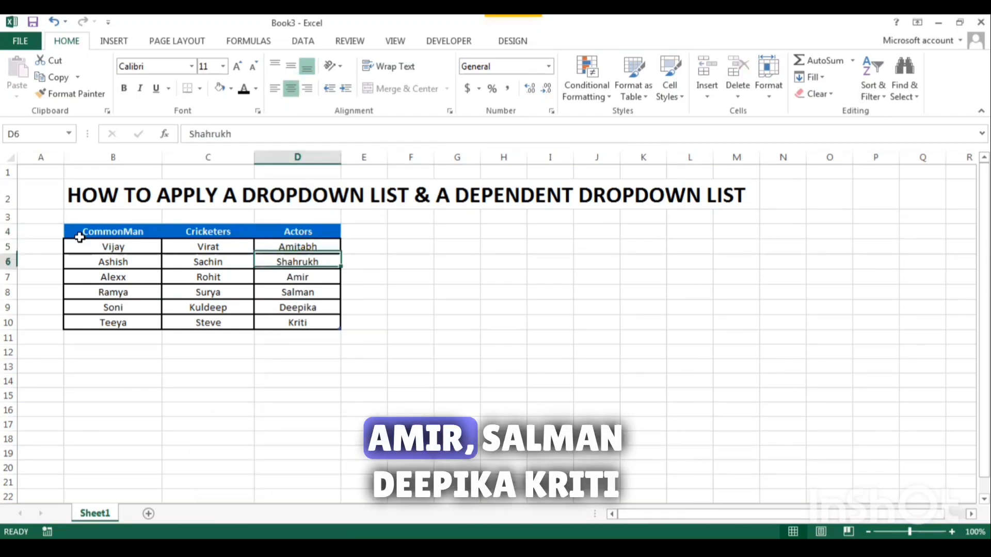
{"action": "key", "text": "Down"}
{"action": "key", "text": "Down"}
- Examine the entries listed under the Cricketers and CommonMan headers
{"action": "key", "text": "Left"}
{"action": "key", "text": "Up"}
{"action": "key", "text": "Up"}
{"action": "key", "text": "Up"}
{"action": "key", "text": "Up"}
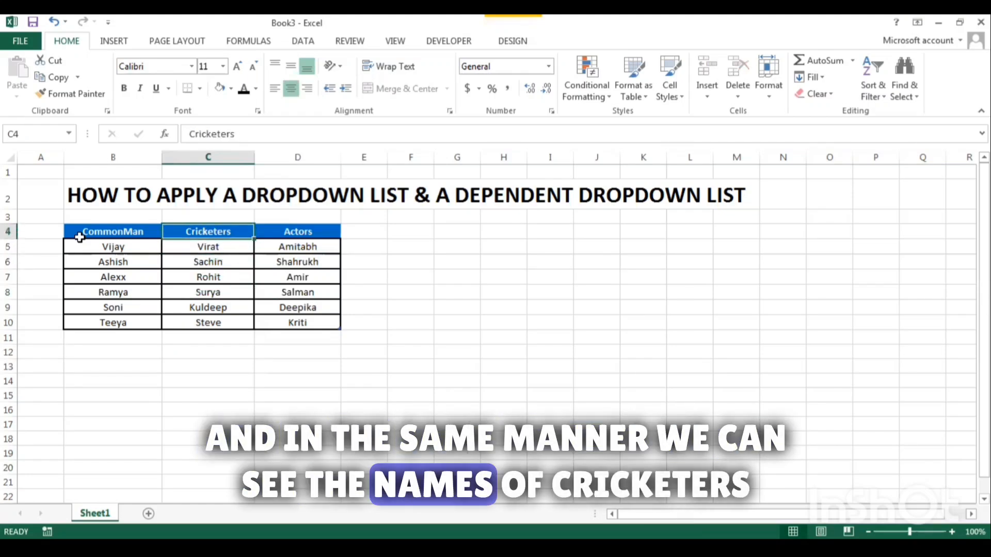
{"action": "key", "text": "Down"}
{"action": "key", "text": "Down"}
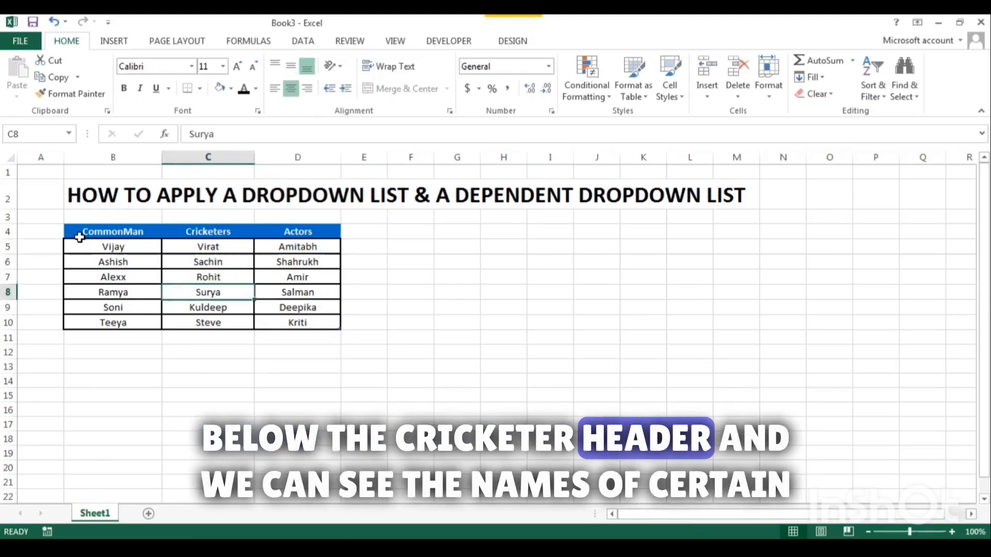
{"action": "key", "text": "Left"}
{"action": "key", "text": "Up"}
{"action": "key", "text": "Up"}
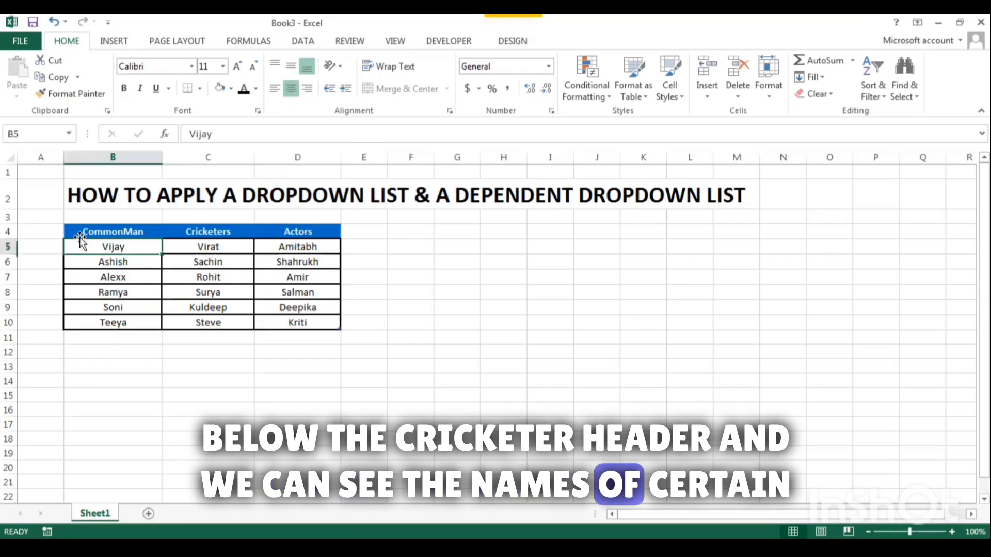
{"action": "key", "text": "Up"}
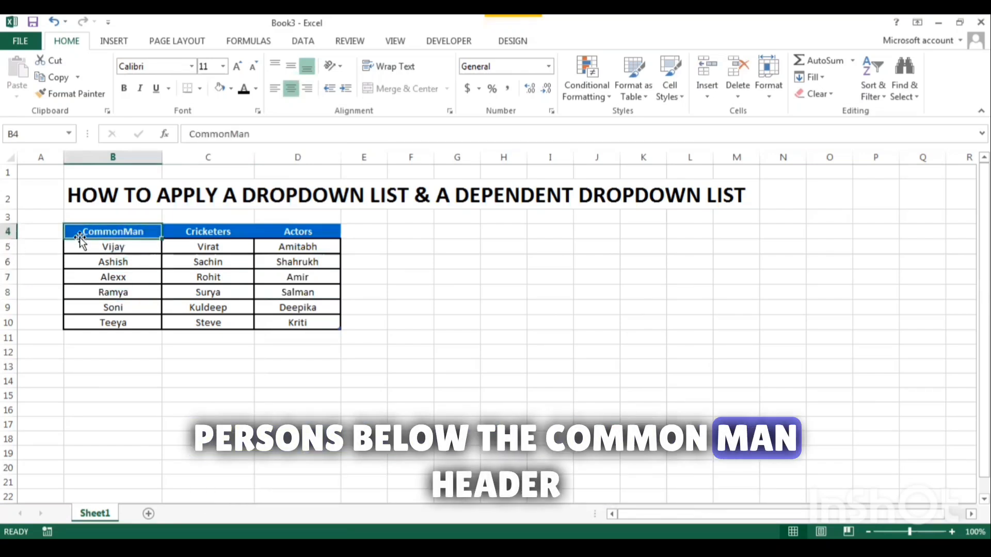
{"action": "key", "text": "Down"}
{"action": "key", "text": "Down"}
{"action": "key", "text": "Down"}
{"action": "key", "text": "Down"}
{"action": "key", "text": "Down"}
{"action": "key", "text": "Down"}
{"action": "key", "text": "Down"}
{"action": "key", "text": "Down"}
{"action": "key", "text": "Down"}
{"action": "key", "text": "Down"}
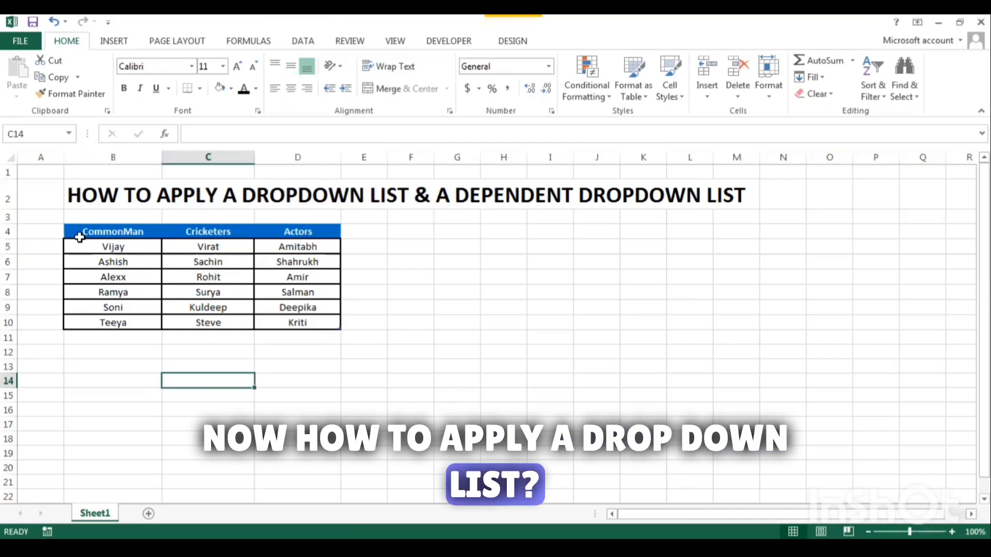
- Enter the label DROPDOWN LIST in cell B13 below the table
{"action": "key", "text": "Up"}
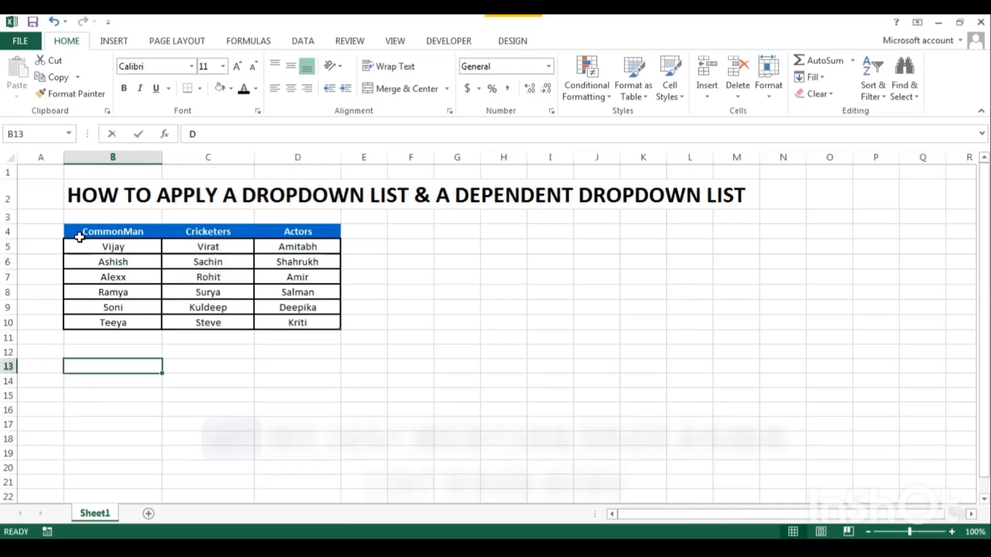
{"action": "type", "text": "DROPDOWN LI"}
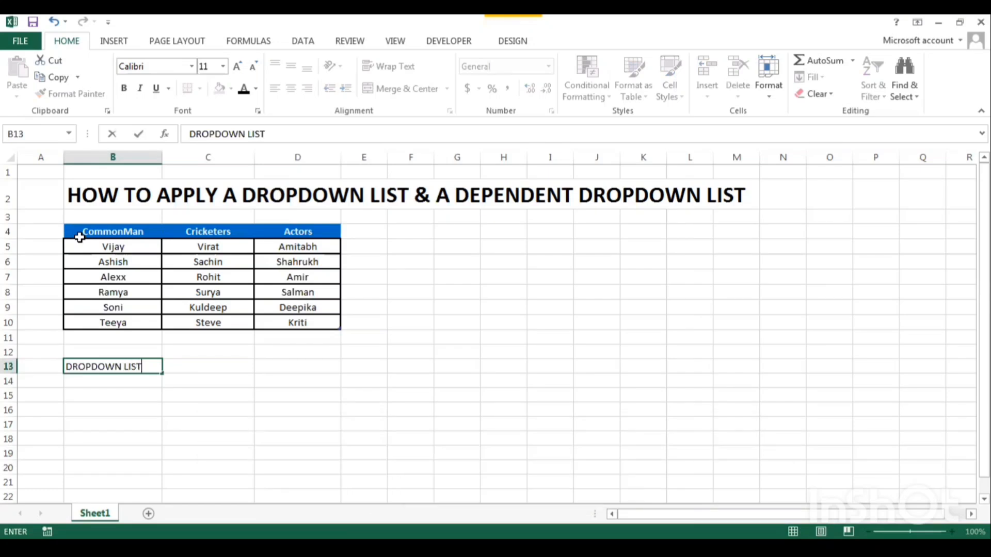
{"action": "type", "text": "ST"}
{"action": "key", "text": "Tab"}
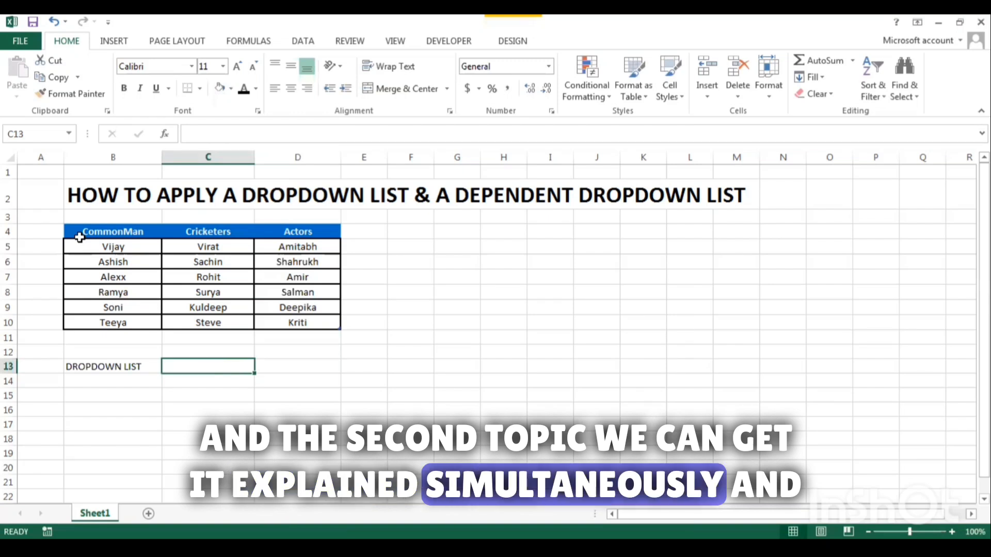
- Enter the label DEPENDENT DROPDOWN LIST in cell C13
{"action": "type", "text": "DEPE"}
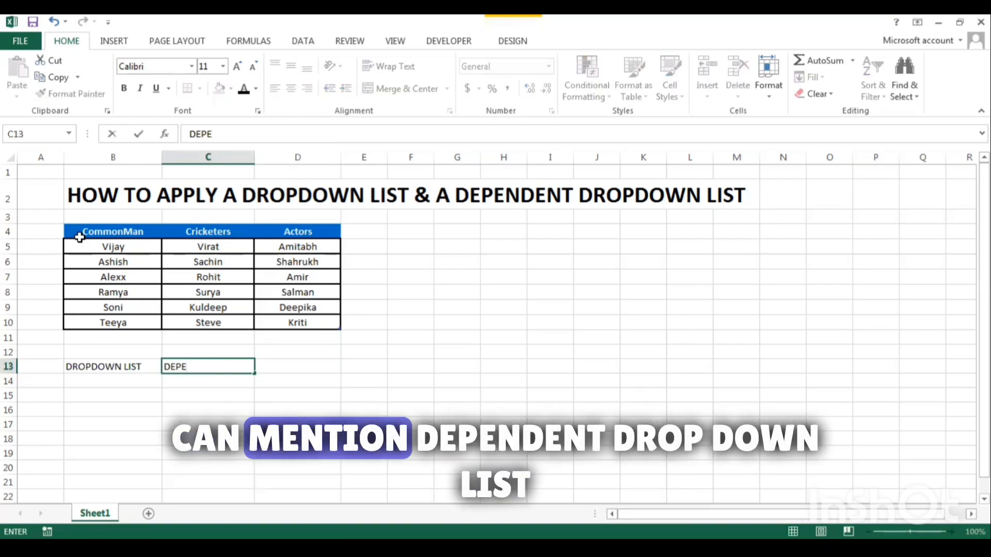
{"action": "type", "text": "NDENT DR"}
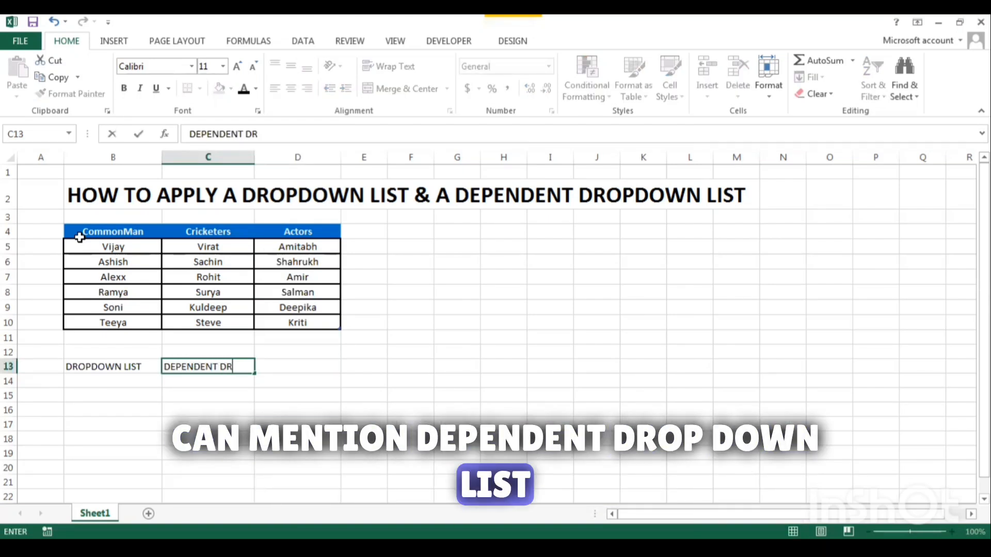
{"action": "type", "text": "OPDOWN"}
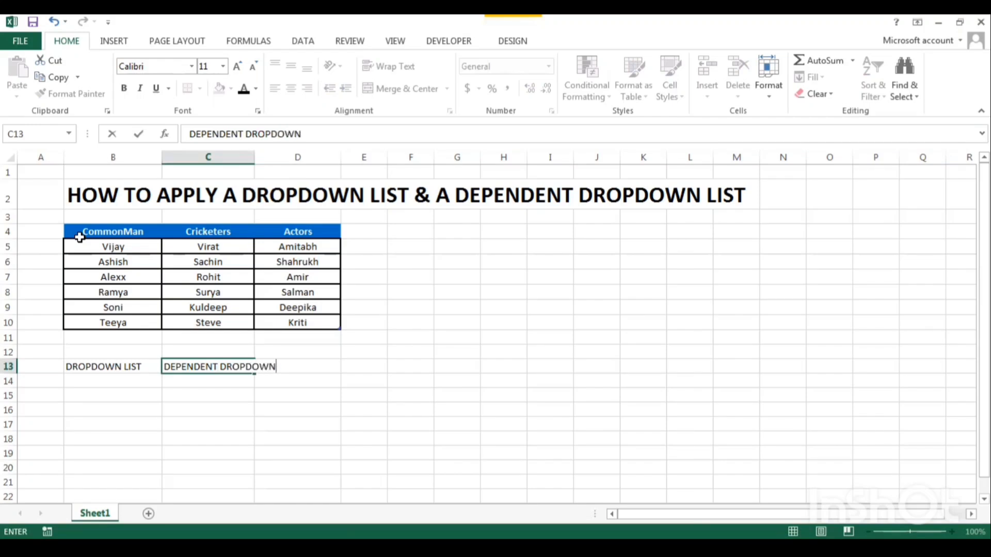
{"action": "type", "text": " LIS"}
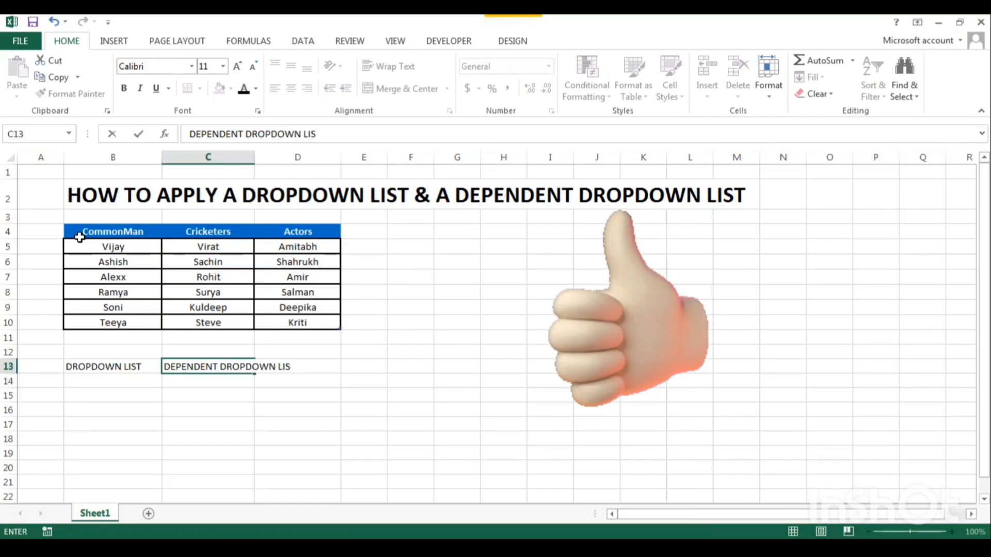
{"action": "type", "text": "T"}
{"action": "key", "text": "ctrl+Return"}
- Make the two labels in B13:C13 bold
{"action": "key", "text": "shift+Left"}
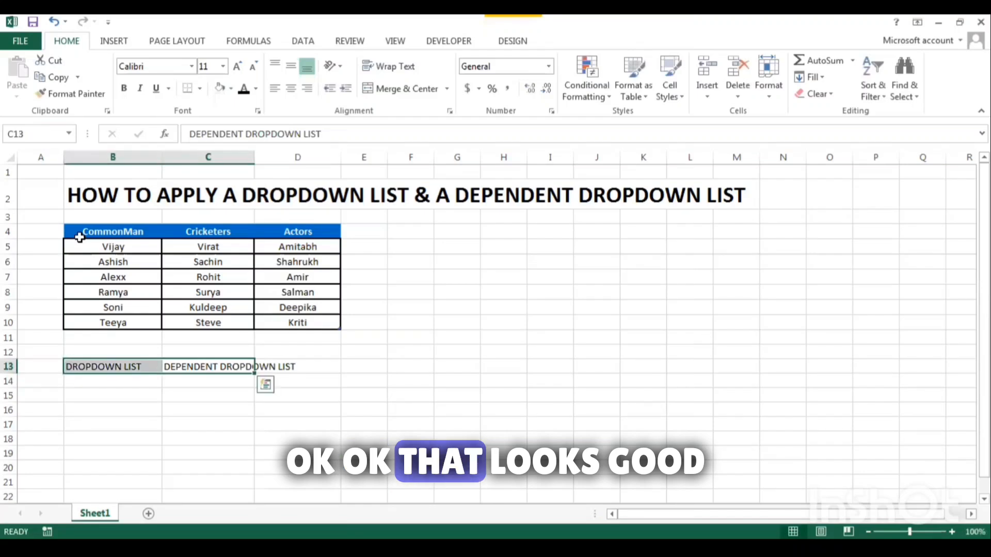
{"action": "key", "text": "ctrl+b"}
{"action": "key", "text": "Down"}
{"action": "key", "text": "Left"}
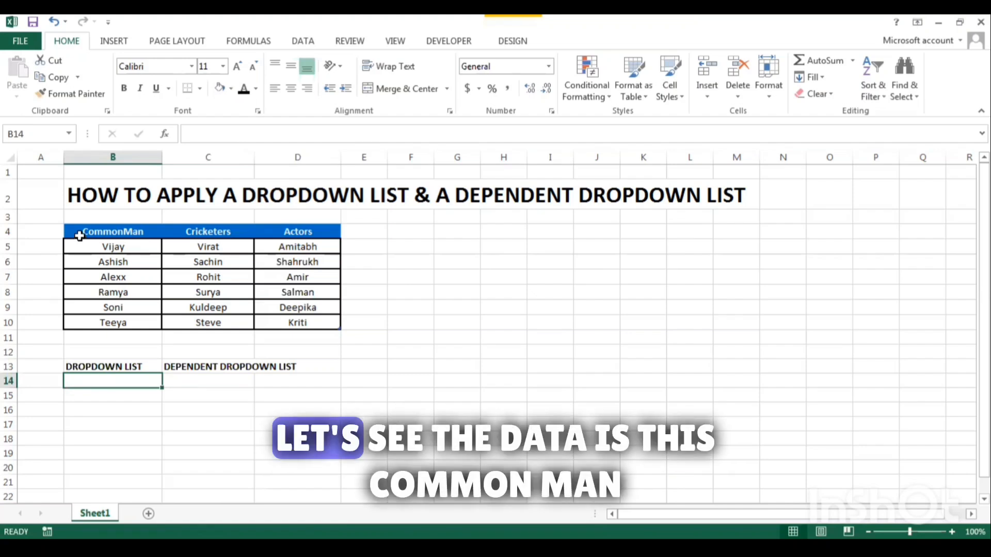
{"action": "left_click", "coordinate": [81, 231]}
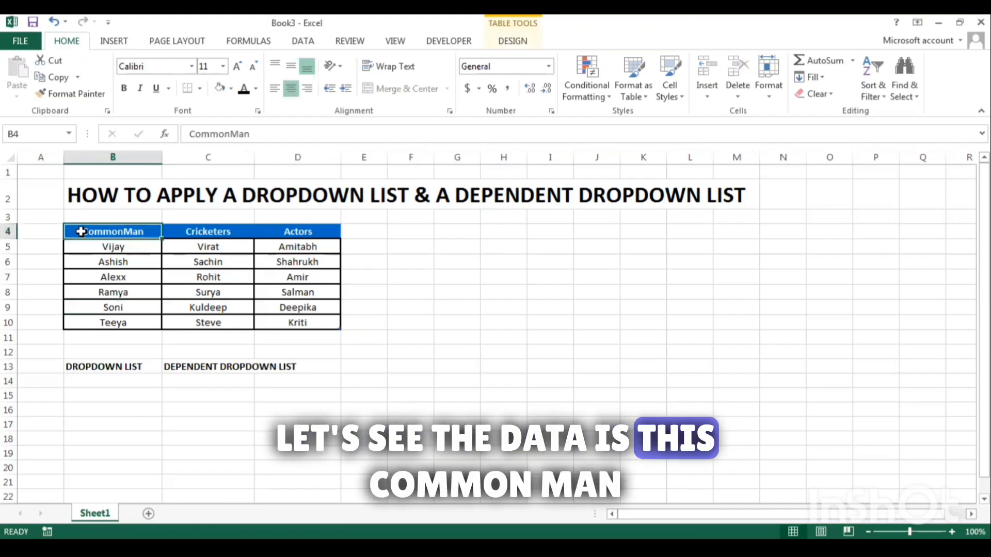
{"action": "key", "text": "shift+Right"}
{"action": "key", "text": "shift+Right"}
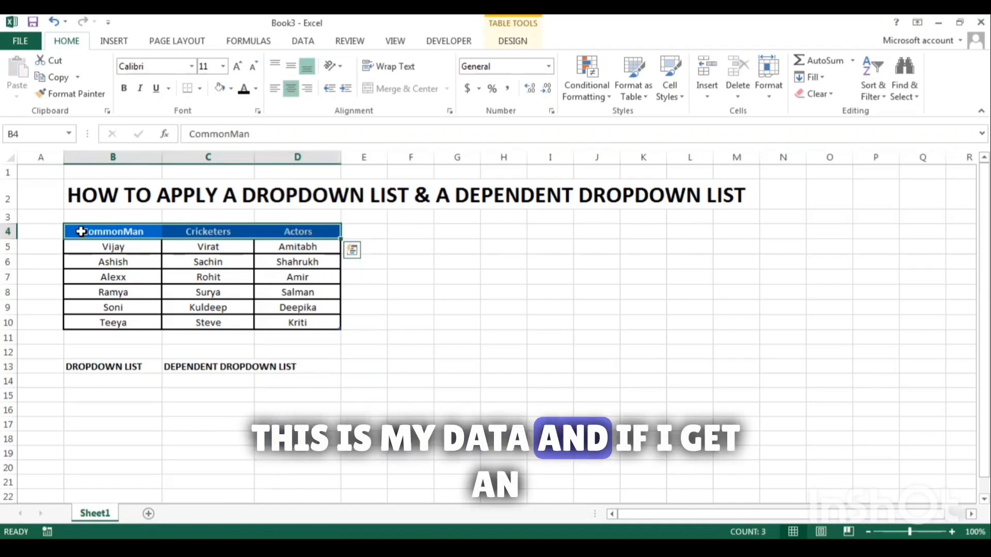
{"action": "left_click", "coordinate": [122, 380]}
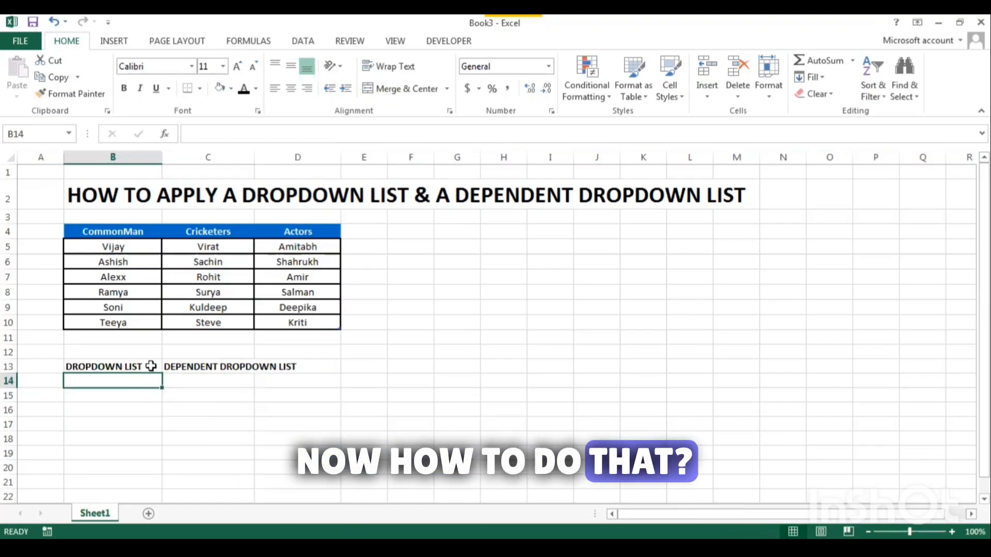
- Name the table's header range B4:D4, from CommonMan to Actors, as Category
{"action": "left_click", "coordinate": [87, 232]}
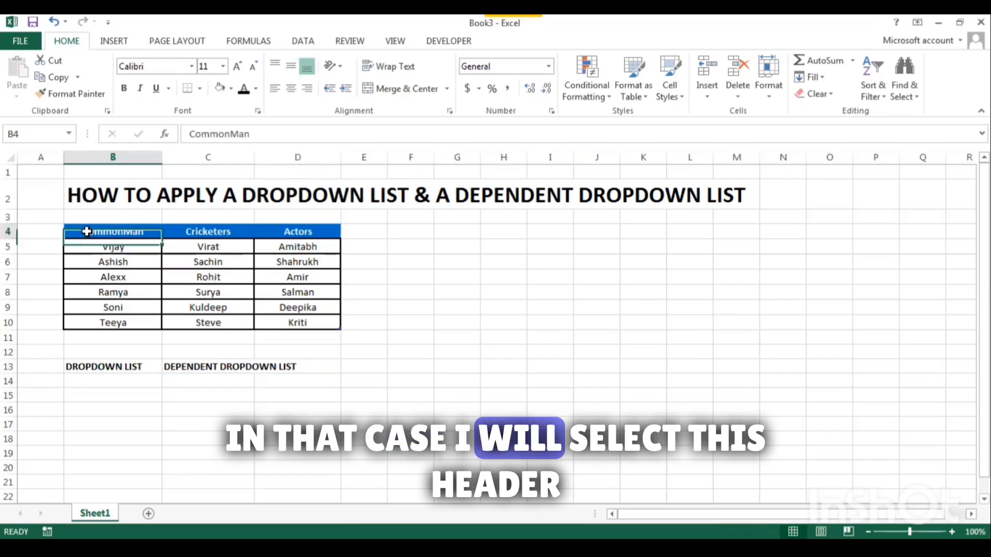
{"action": "key", "text": "shift+Right"}
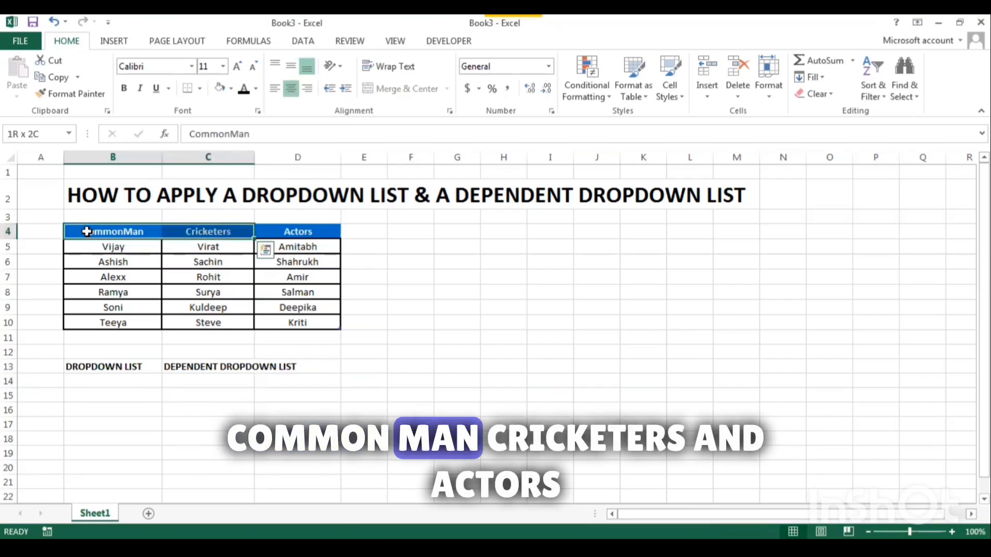
{"action": "key", "text": "shift+Right"}
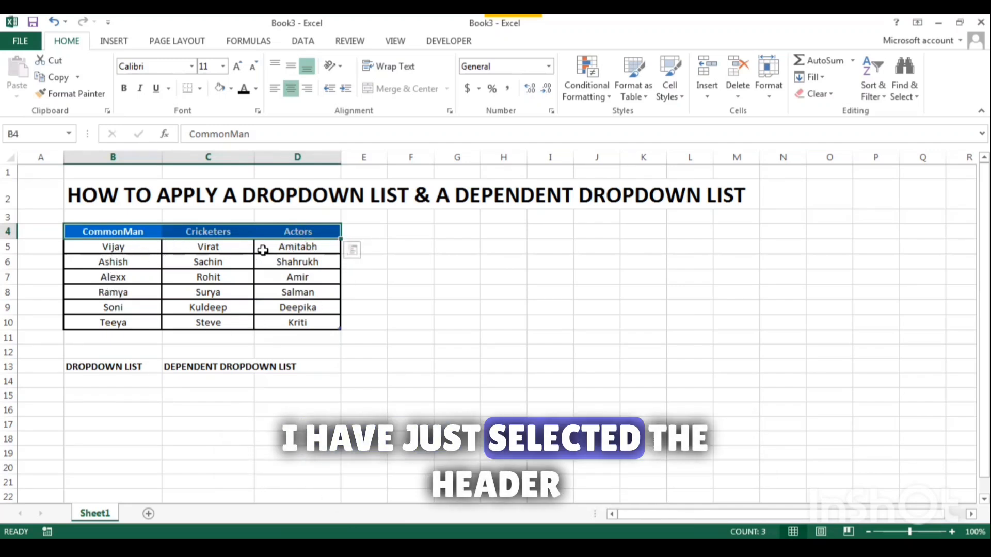
{"action": "left_click", "coordinate": [23, 132]}
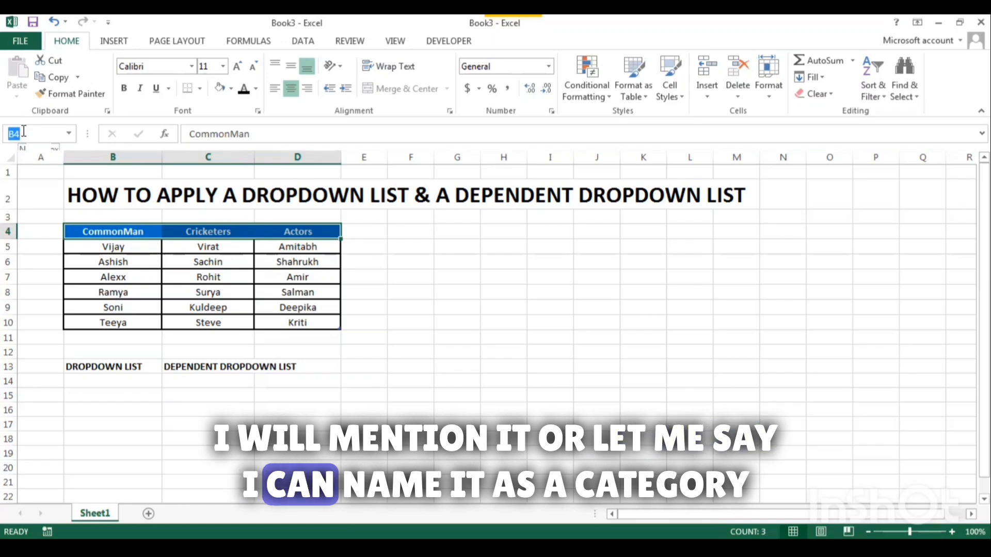
{"action": "type", "text": "Category"}
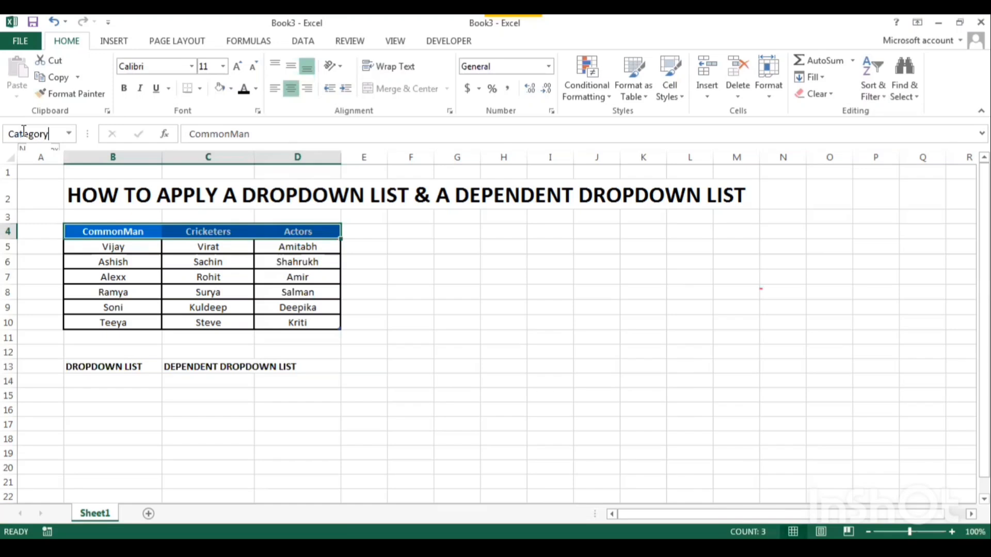
{"action": "key", "text": "Return"}
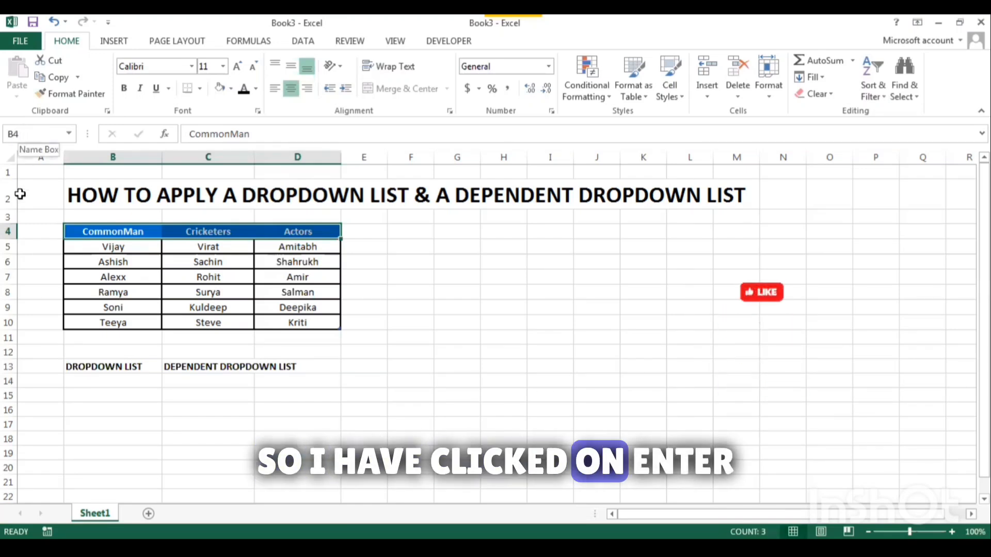
- Add data validation to cell B14 that allows a list with the source =Category
{"action": "left_click", "coordinate": [93, 378]}
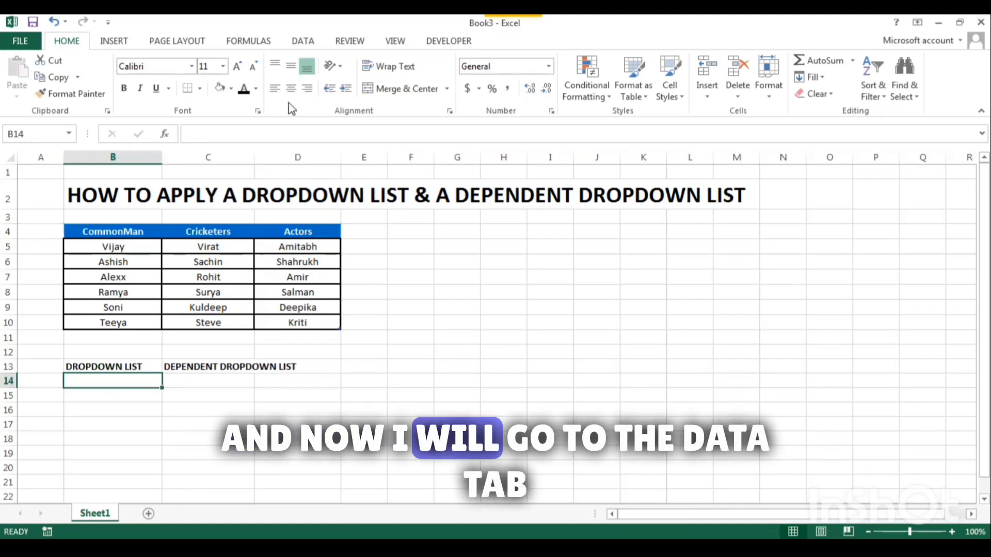
{"action": "left_click", "coordinate": [305, 47]}
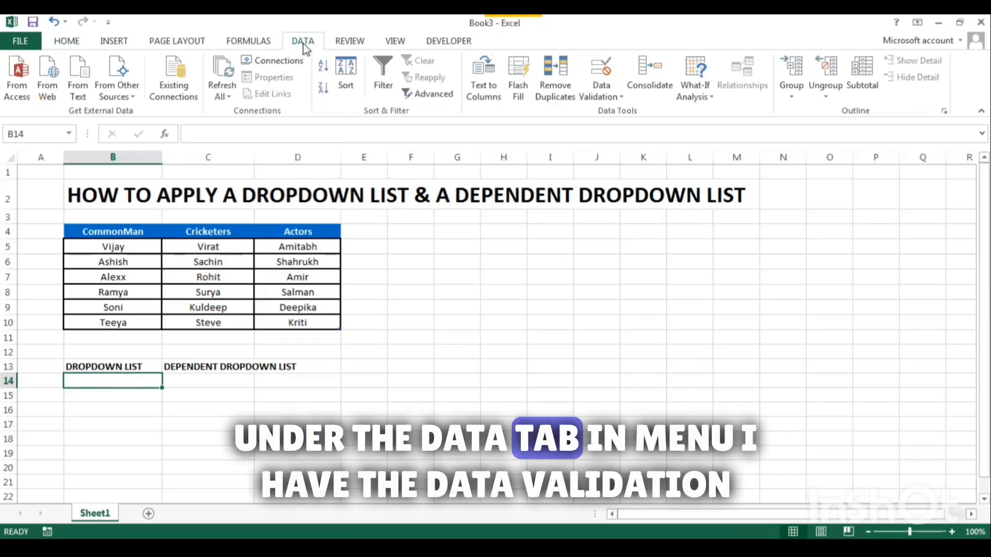
{"action": "left_click", "coordinate": [617, 98]}
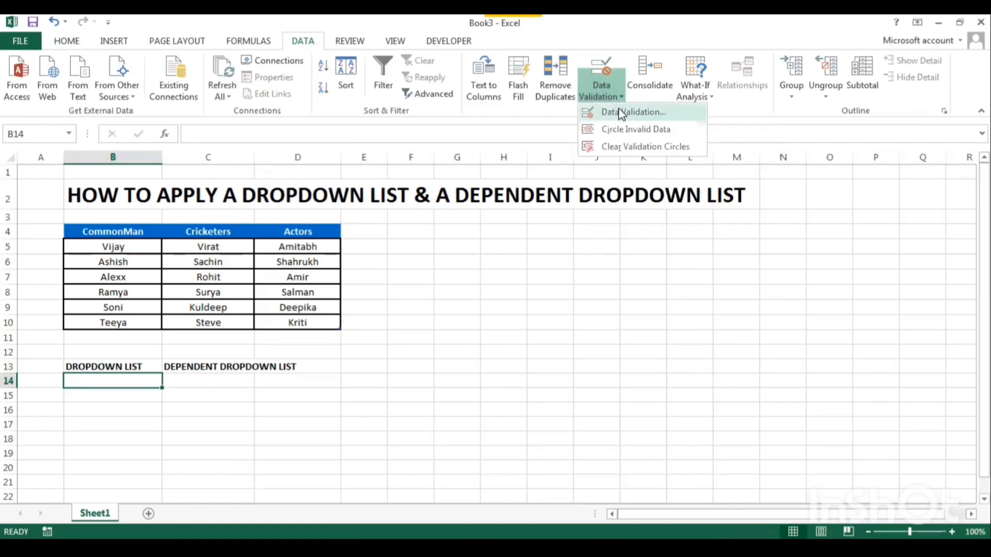
{"action": "left_click", "coordinate": [620, 112]}
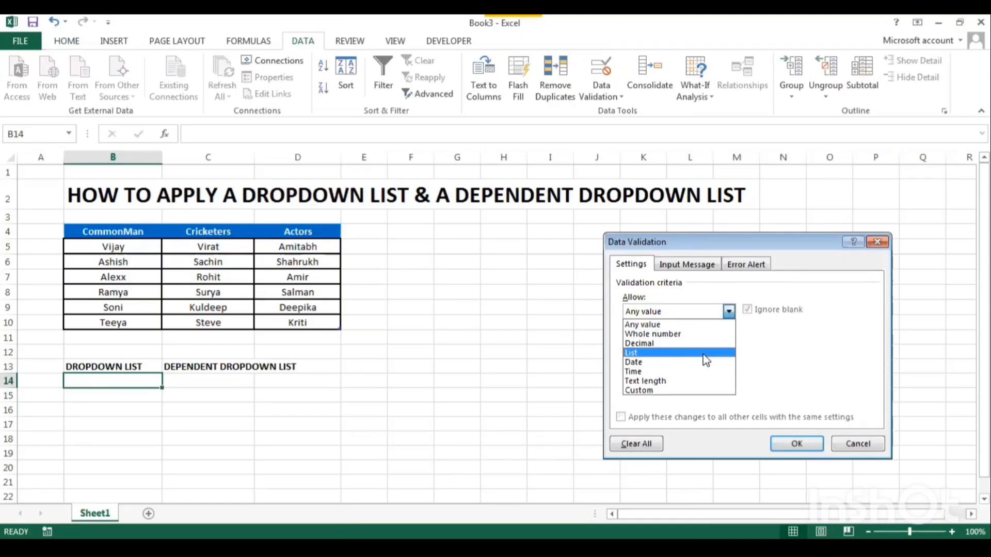
{"action": "left_click", "coordinate": [704, 354]}
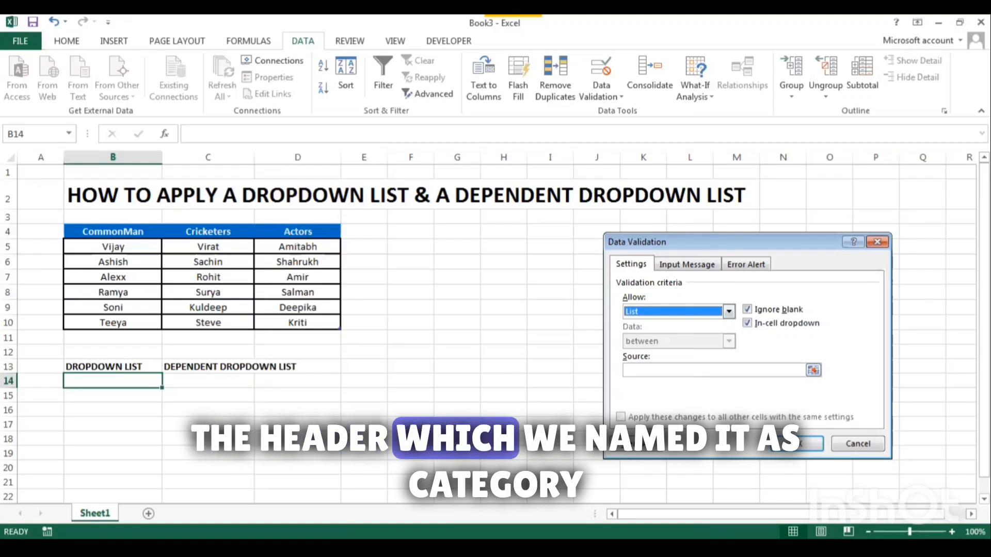
{"action": "left_click", "coordinate": [632, 370]}
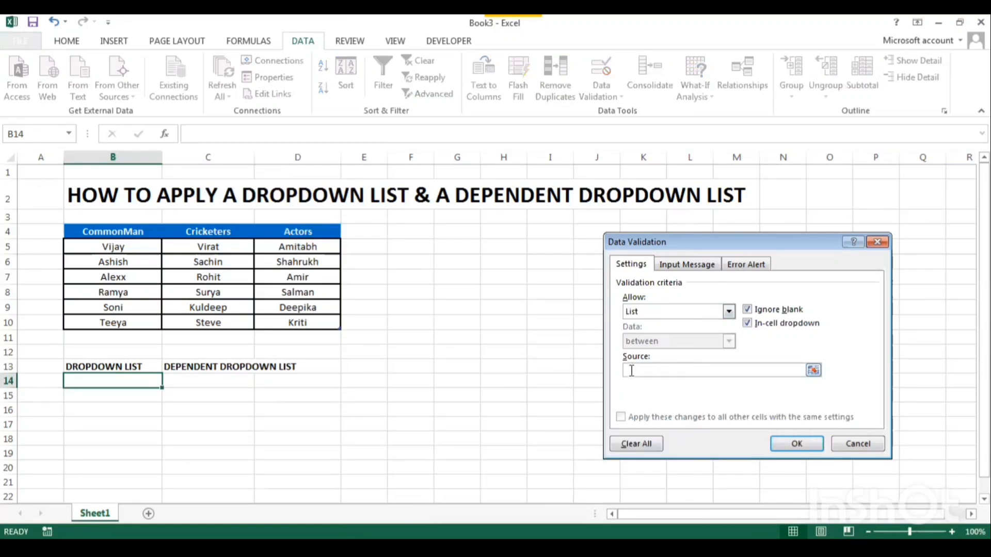
{"action": "type", "text": "=C"}
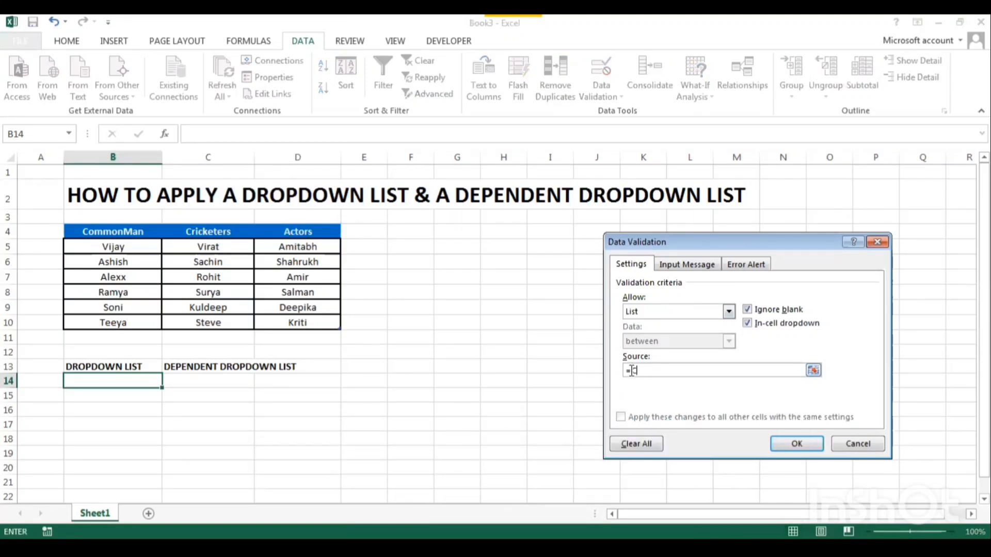
{"action": "type", "text": "ategory"}
{"action": "left_click", "coordinate": [798, 444]}
- Test the dropdown list in B14 by choosing CommonMan, Cricketers and finally Actors
{"action": "left_click_drag", "start_coordinate": [224, 398], "coordinate": [161, 387]}
{"action": "left_click", "coordinate": [149, 382]}
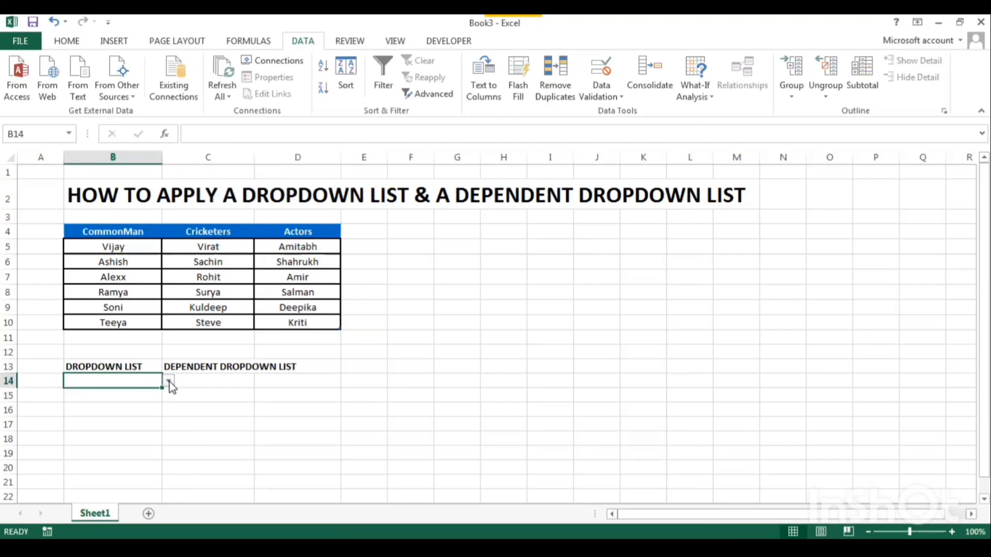
{"action": "left_click", "coordinate": [169, 382]}
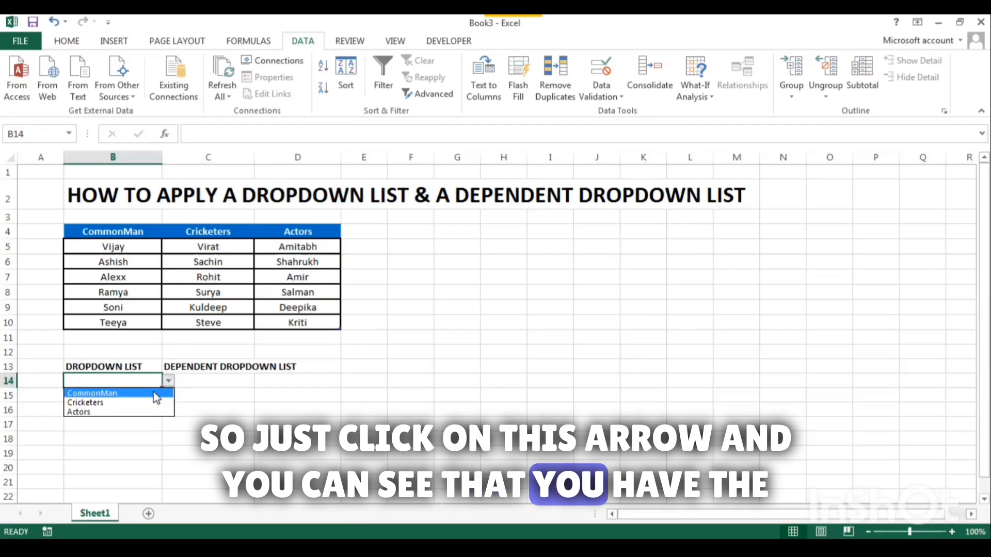
{"action": "left_click", "coordinate": [157, 398]}
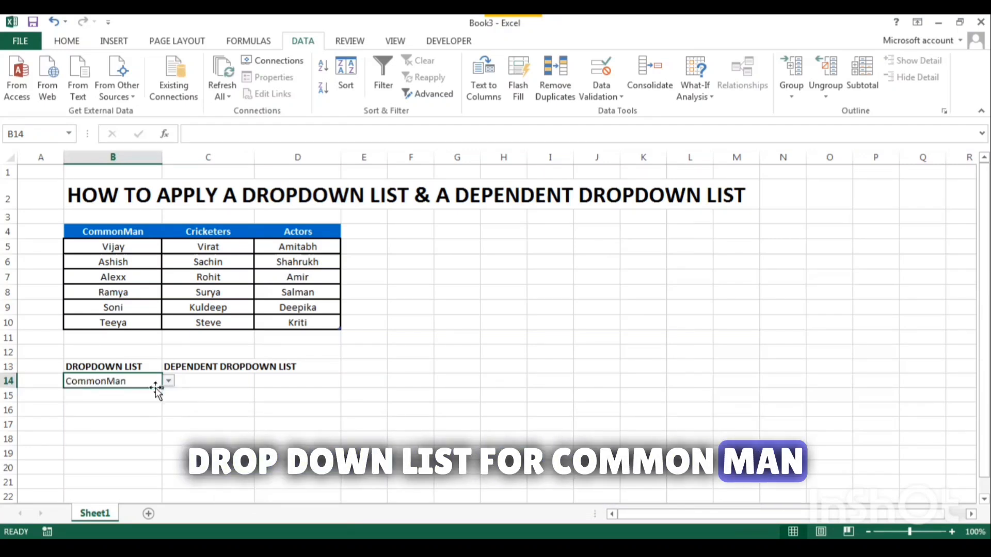
{"action": "left_click", "coordinate": [168, 382]}
{"action": "left_click", "coordinate": [147, 403]}
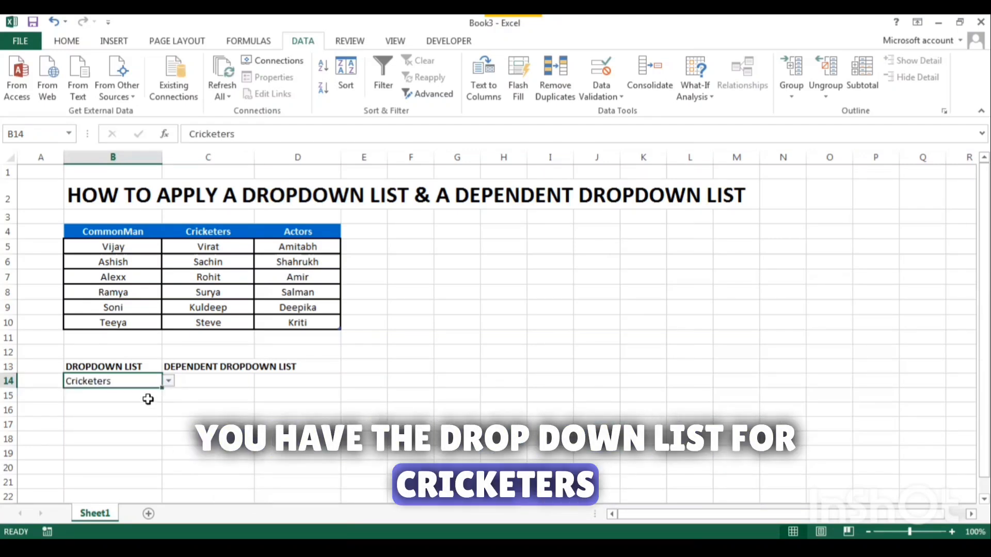
{"action": "left_click", "coordinate": [169, 382]}
{"action": "left_click", "coordinate": [143, 413]}
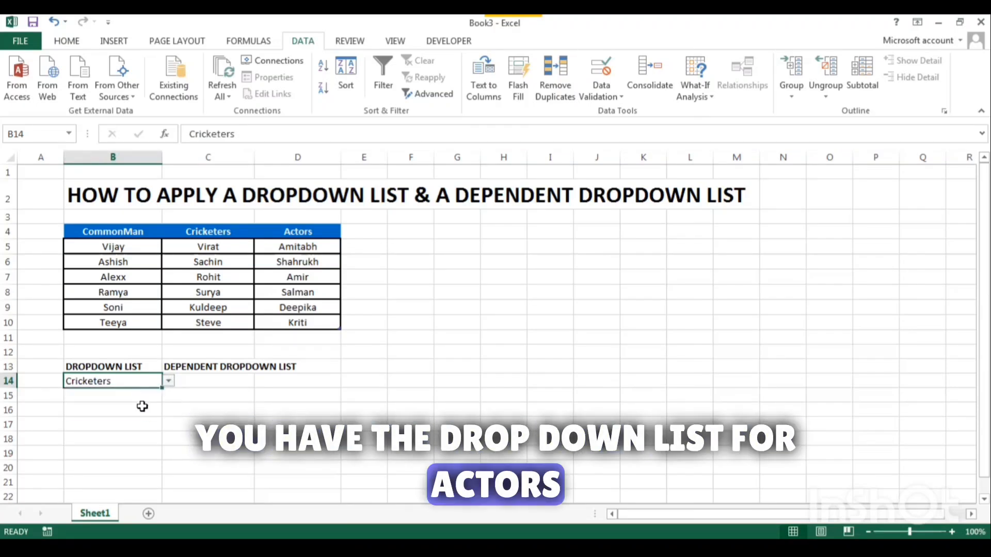
{"action": "left_click", "coordinate": [168, 382]}
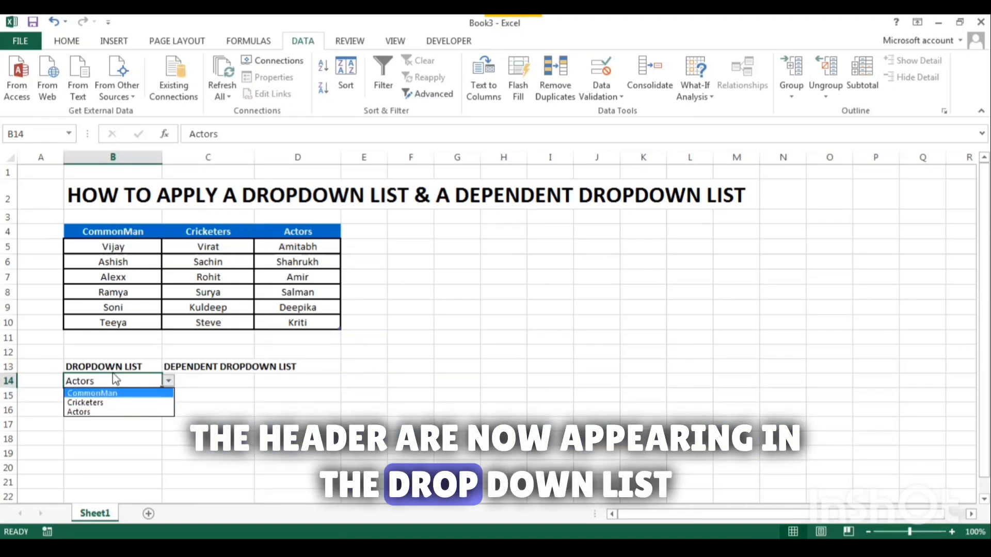
{"action": "left_click", "coordinate": [120, 413]}
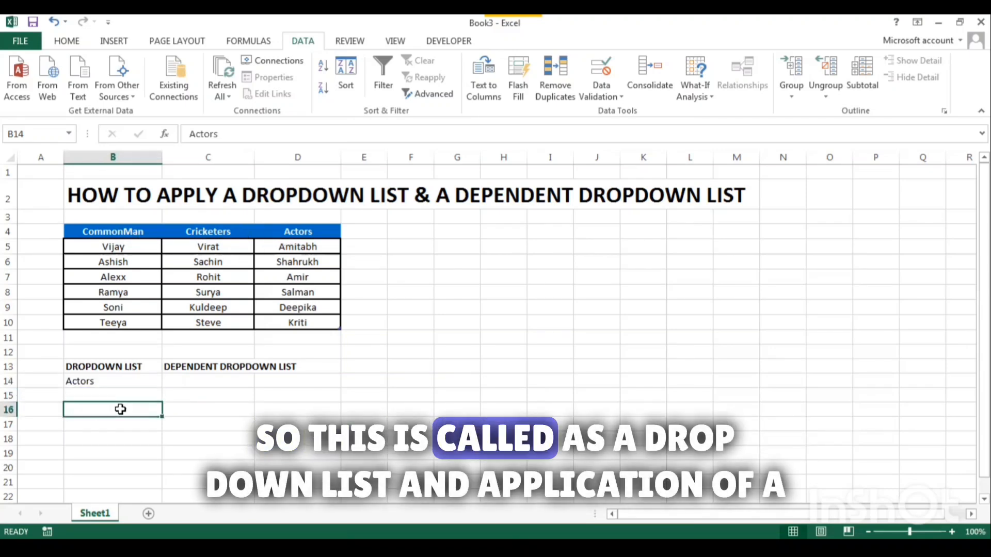
- Compare the category options in B14 with the names under the Actors header and the dependent list cell C14
{"action": "left_click", "coordinate": [108, 380]}
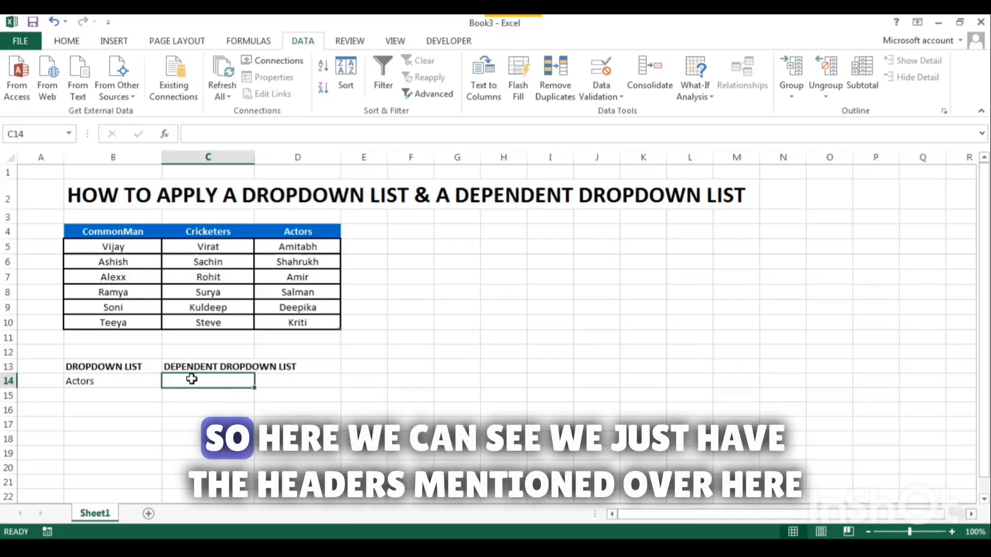
{"action": "left_click", "coordinate": [134, 383]}
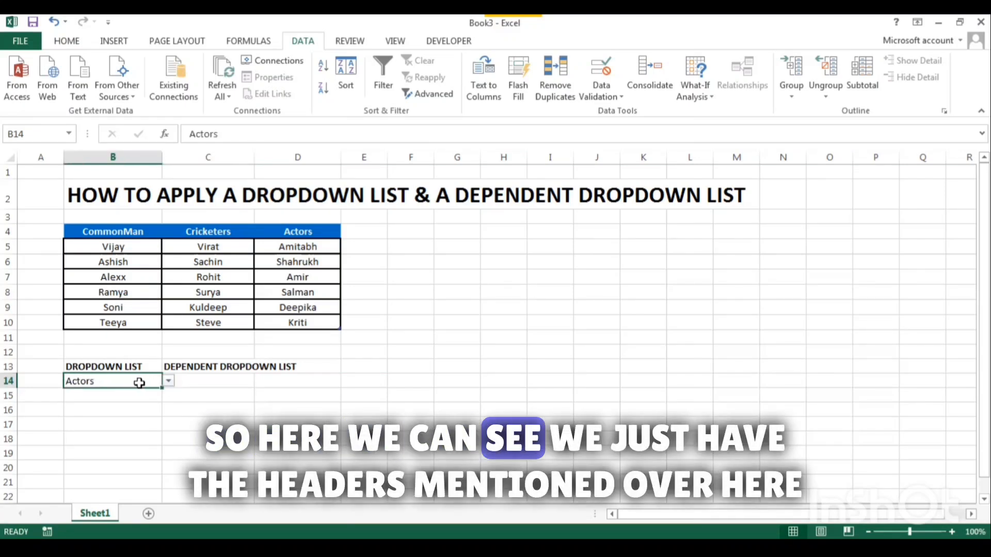
{"action": "left_click", "coordinate": [169, 381]}
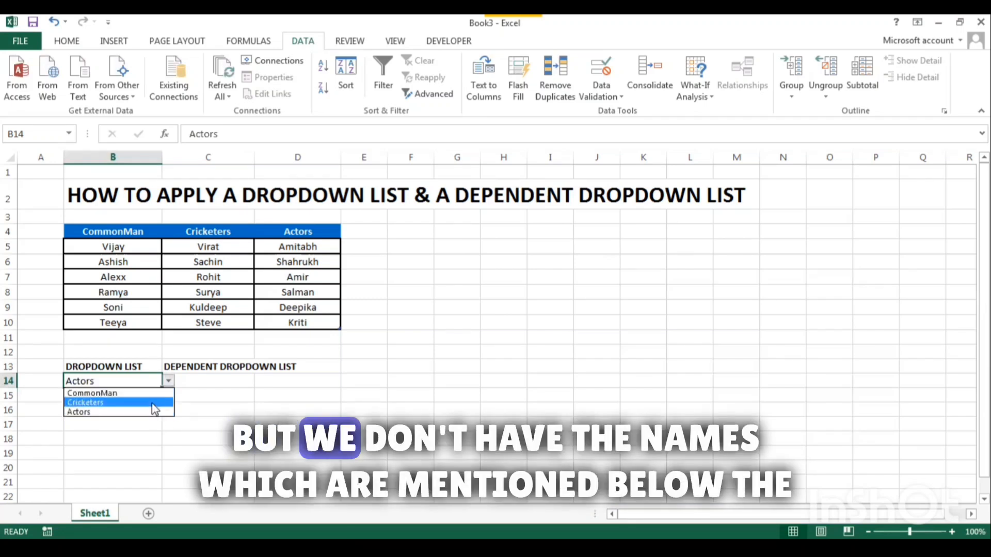
{"action": "left_click", "coordinate": [288, 251]}
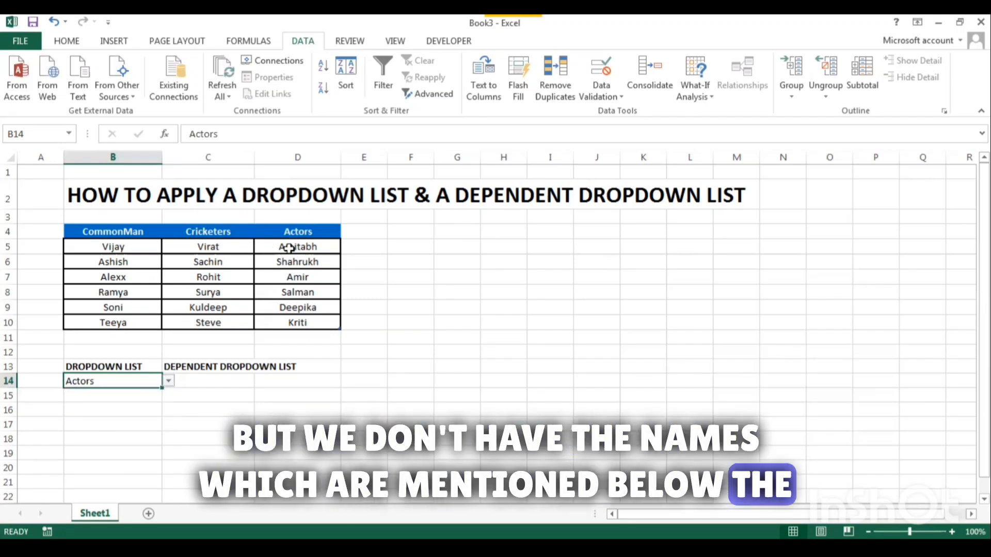
{"action": "left_click_drag", "start_coordinate": [288, 248], "coordinate": [295, 324]}
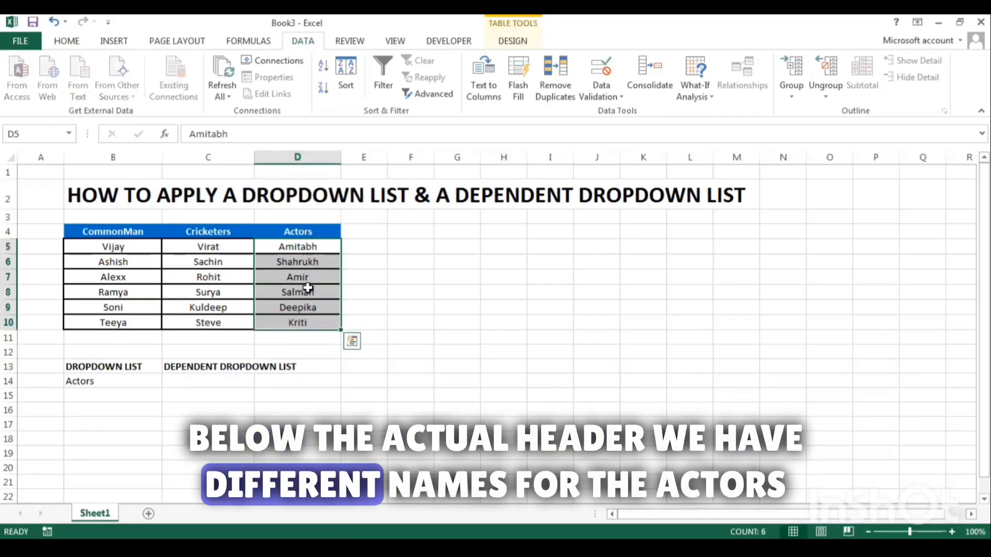
{"action": "left_click", "coordinate": [199, 371]}
{"action": "left_click", "coordinate": [131, 381]}
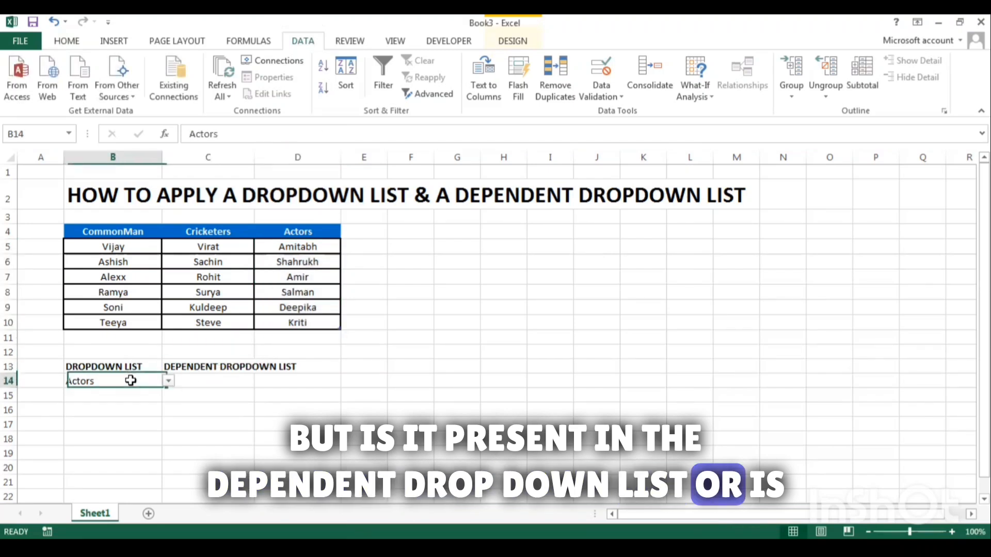
{"action": "left_click", "coordinate": [168, 381]}
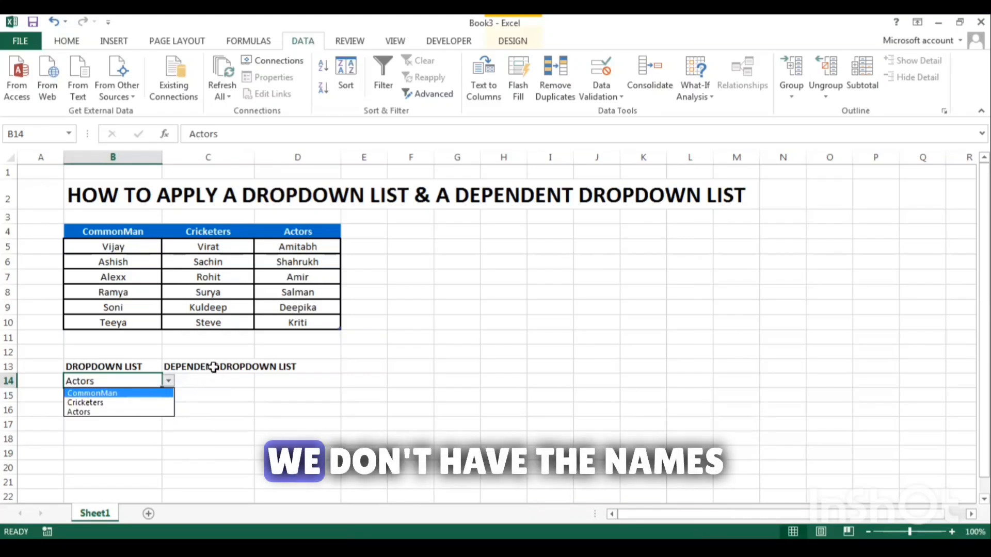
{"action": "key", "text": "Escape"}
{"action": "left_click", "coordinate": [283, 250]}
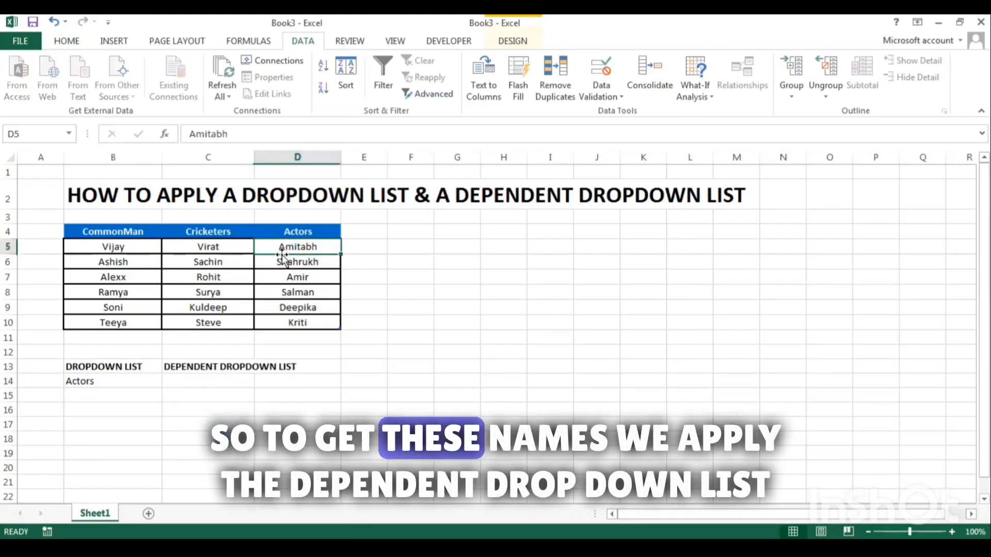
{"action": "left_click", "coordinate": [183, 364]}
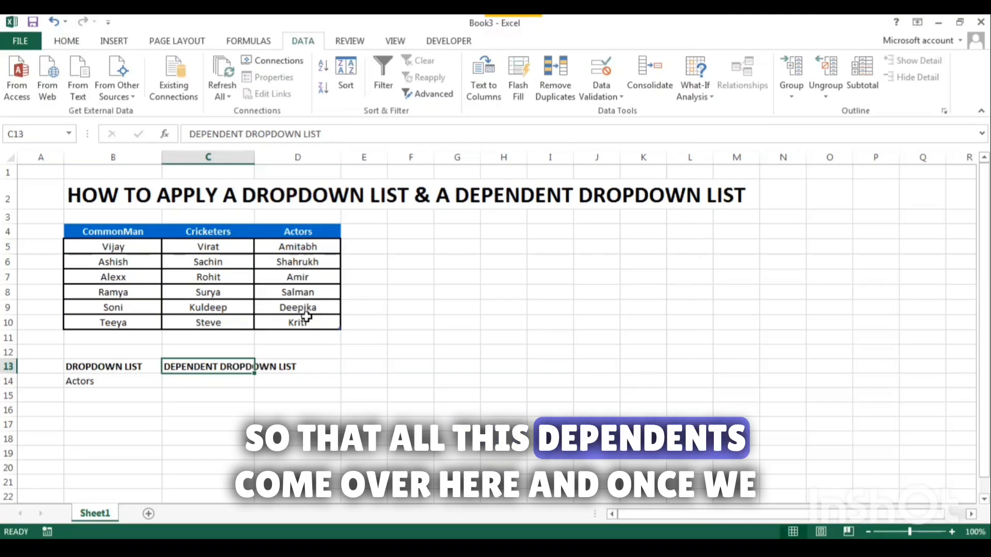
{"action": "left_click", "coordinate": [196, 385]}
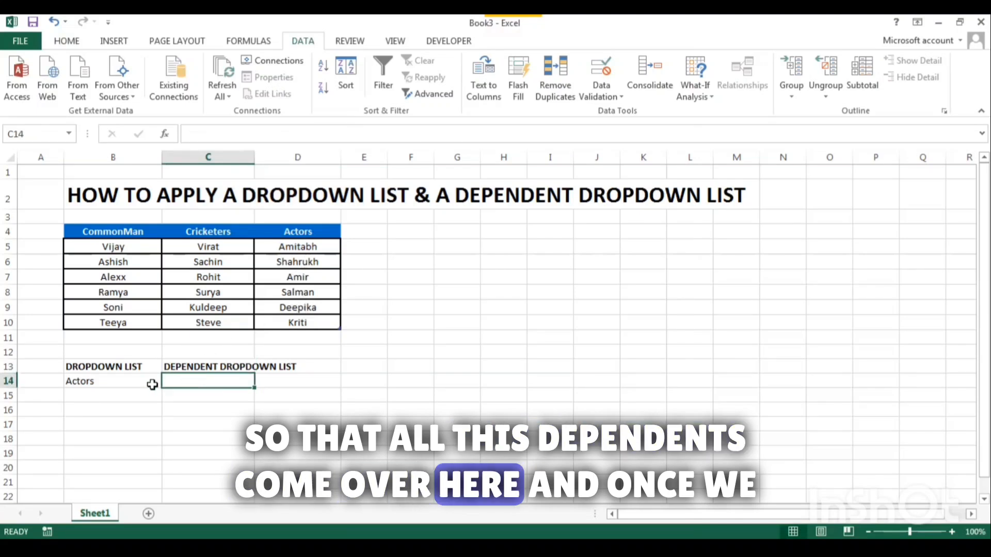
{"action": "left_click", "coordinate": [144, 384]}
{"action": "left_click", "coordinate": [168, 382]}
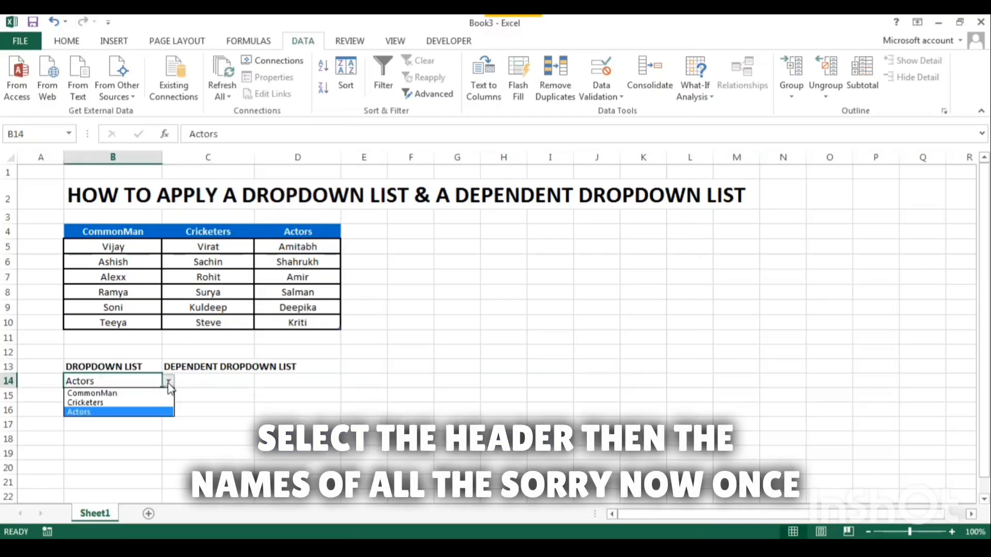
{"action": "left_click", "coordinate": [194, 381]}
{"action": "left_click", "coordinate": [196, 378]}
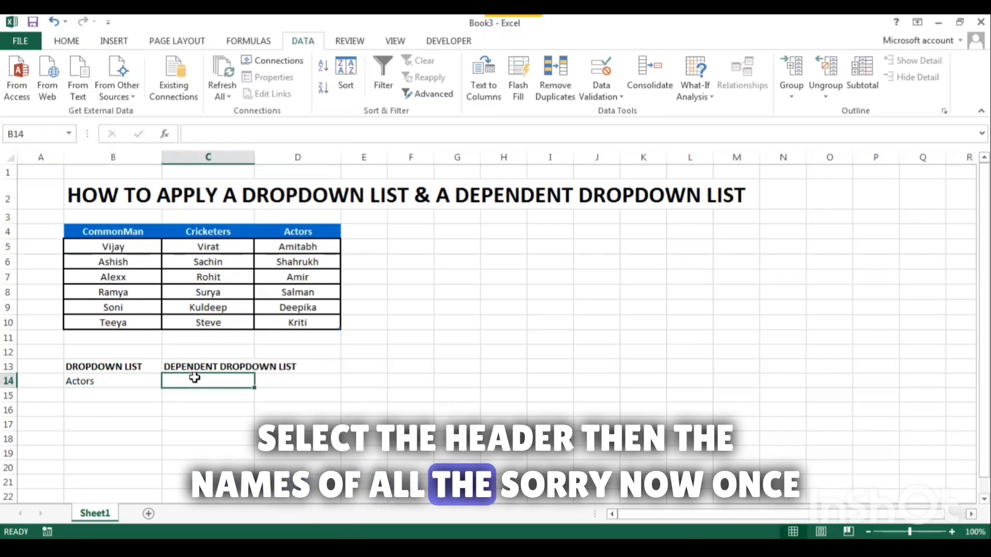
{"action": "left_click", "coordinate": [133, 380]}
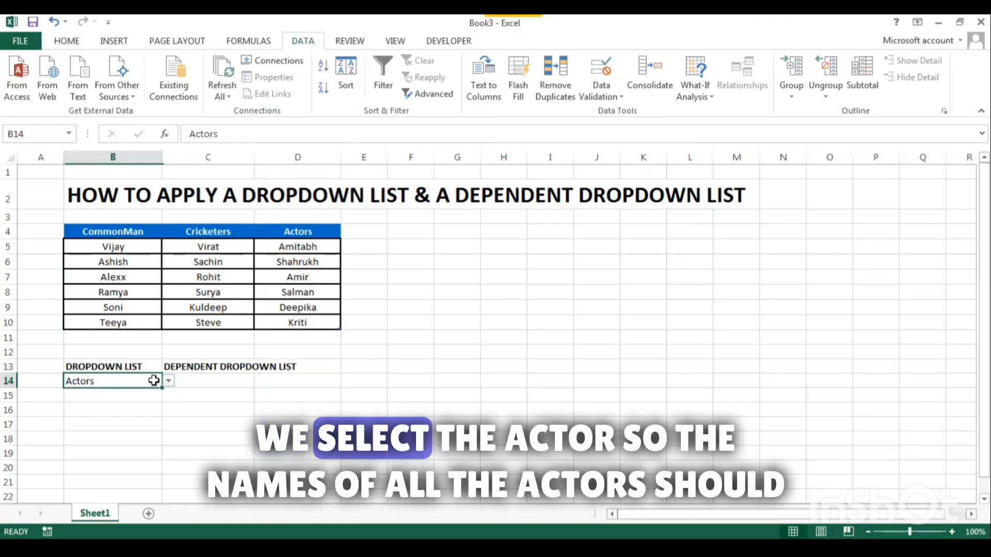
{"action": "left_click", "coordinate": [210, 381]}
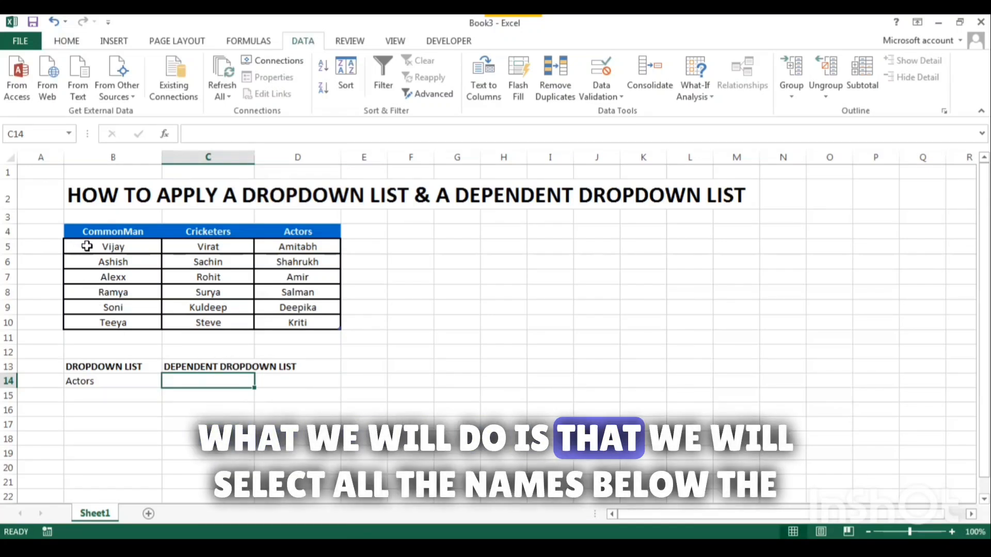
- Name the range B5:B10 below the first header as CommonMan
{"action": "left_click_drag", "start_coordinate": [88, 246], "coordinate": [90, 320]}
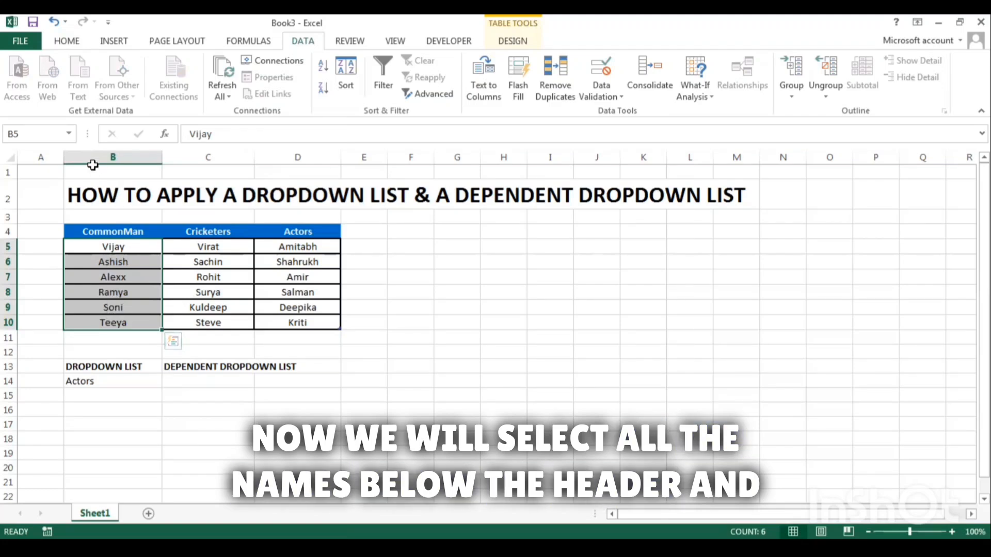
{"action": "left_click", "coordinate": [15, 135]}
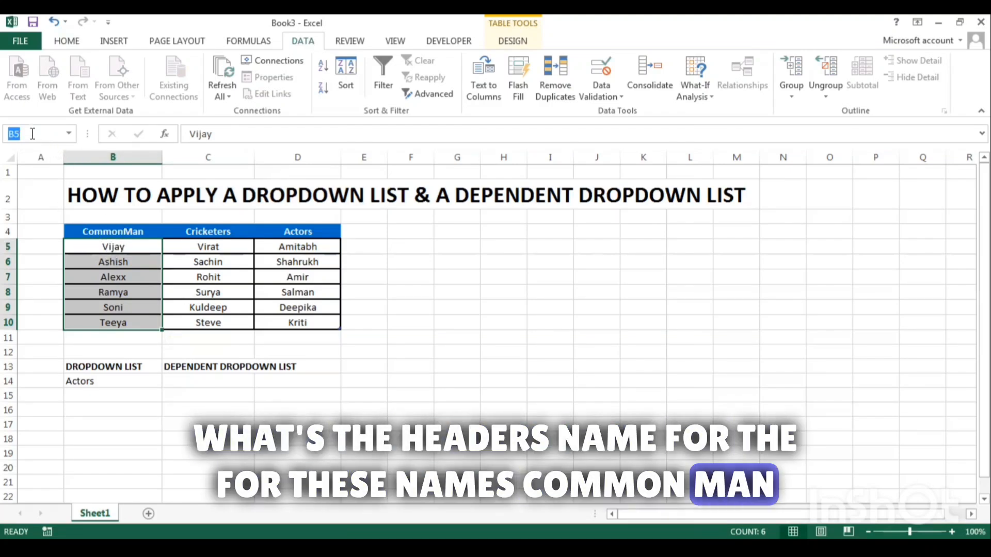
{"action": "type", "text": "Commo"}
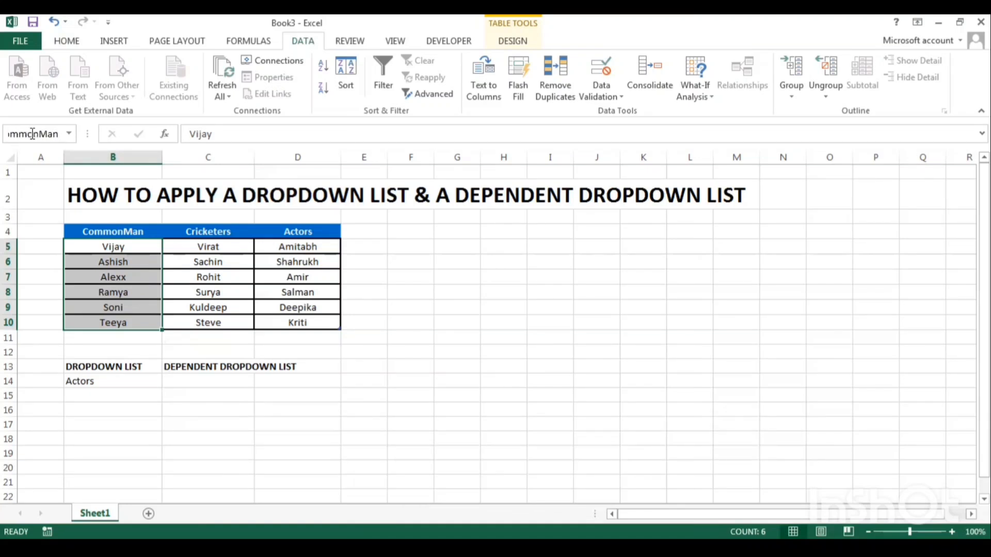
{"action": "type", "text": "nMan"}
{"action": "key", "text": "Return"}
- Name the range C5:C10 below the second header as Cricketers
{"action": "left_click_drag", "start_coordinate": [220, 252], "coordinate": [222, 322]}
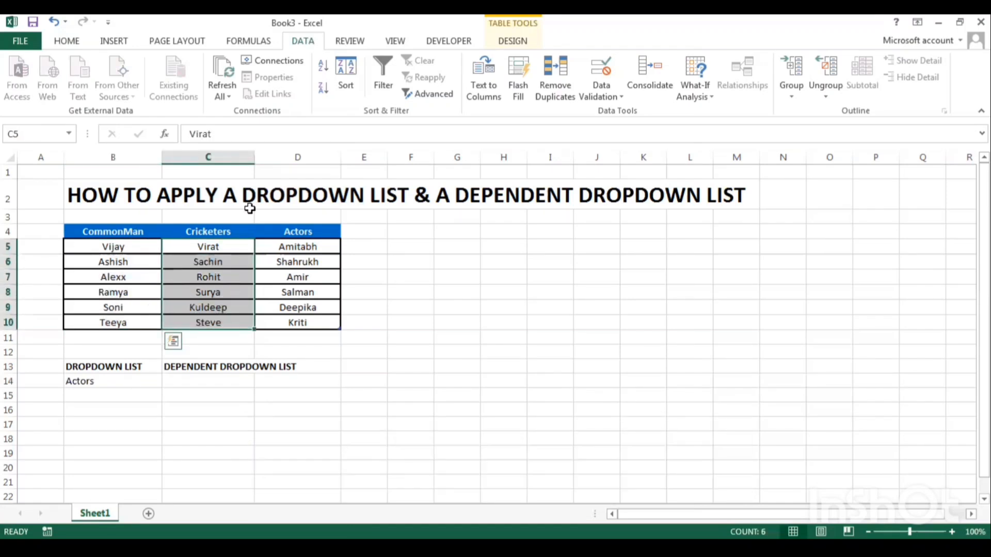
{"action": "left_click", "coordinate": [28, 135]}
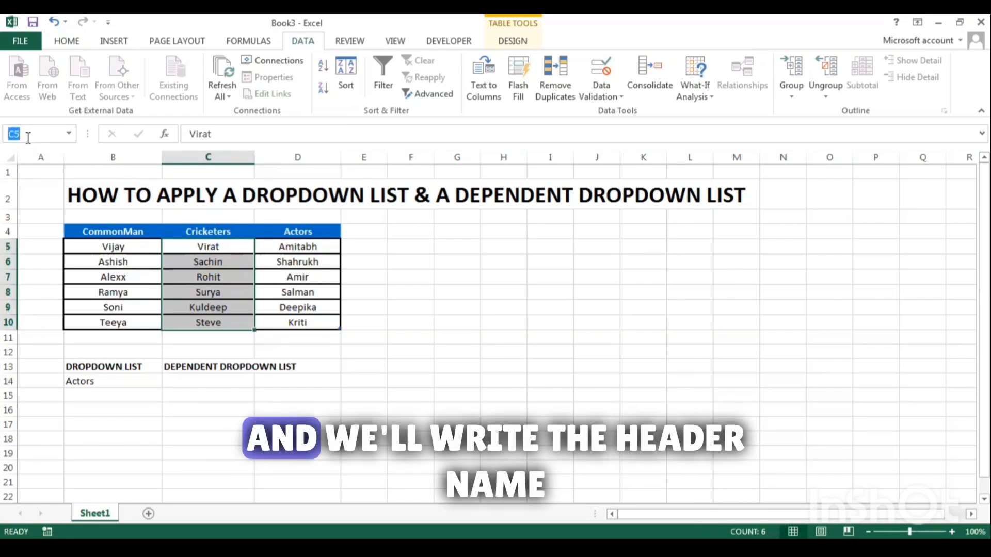
{"action": "type", "text": "Cr"}
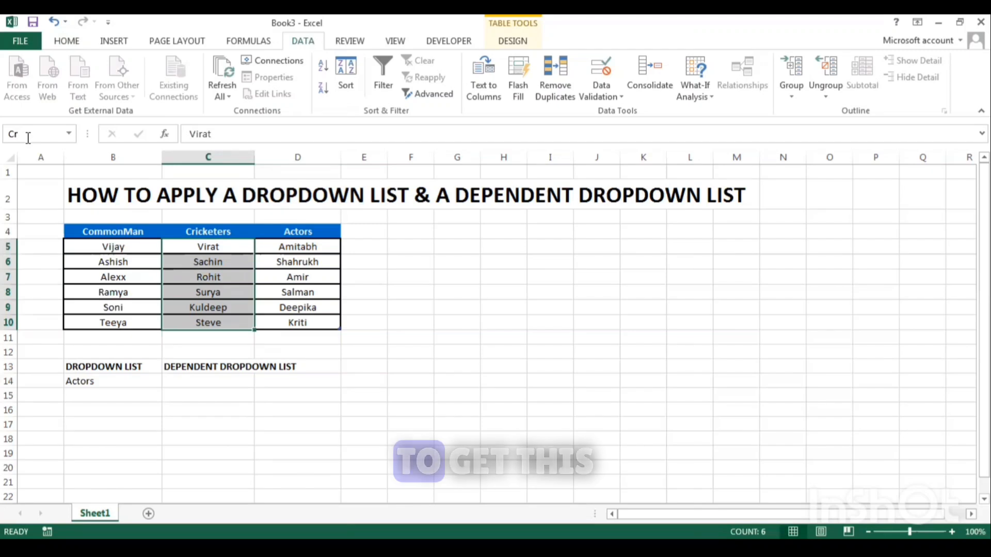
{"action": "type", "text": "i"}
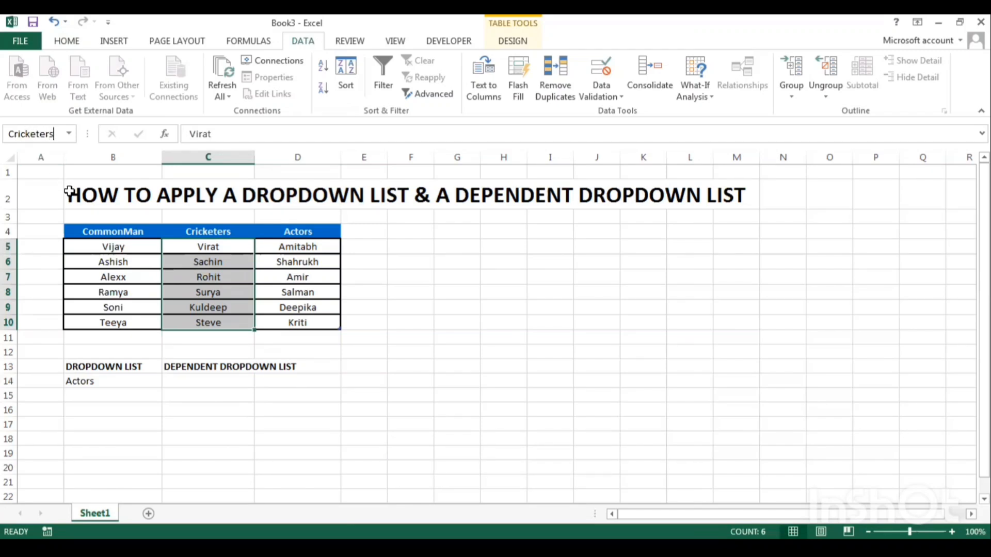
{"action": "type", "text": "cketers"}
{"action": "key", "text": "Return"}
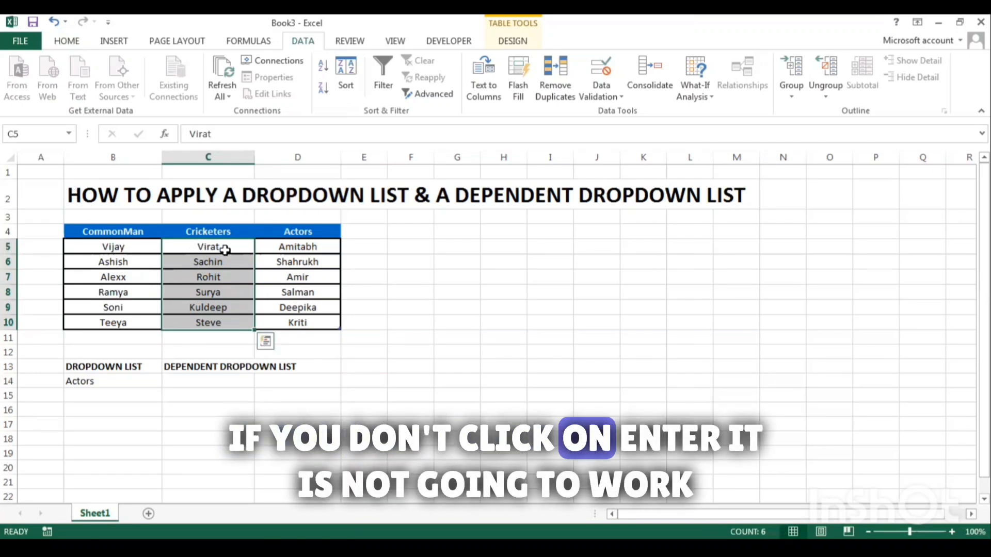
- Name the range D5:D10 below the third header as Actors
{"action": "left_click", "coordinate": [306, 248]}
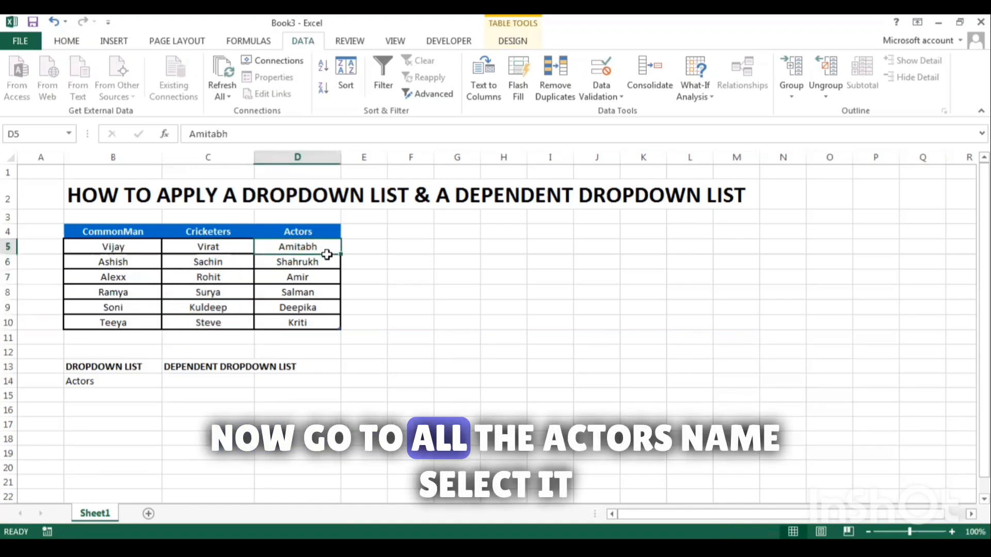
{"action": "left_click_drag", "start_coordinate": [327, 255], "coordinate": [324, 323]}
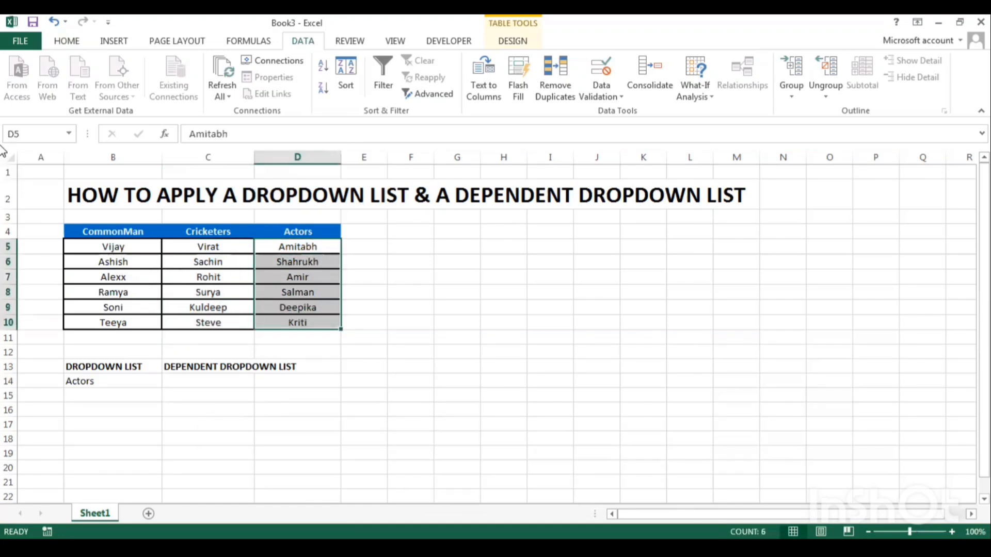
{"action": "left_click", "coordinate": [26, 135]}
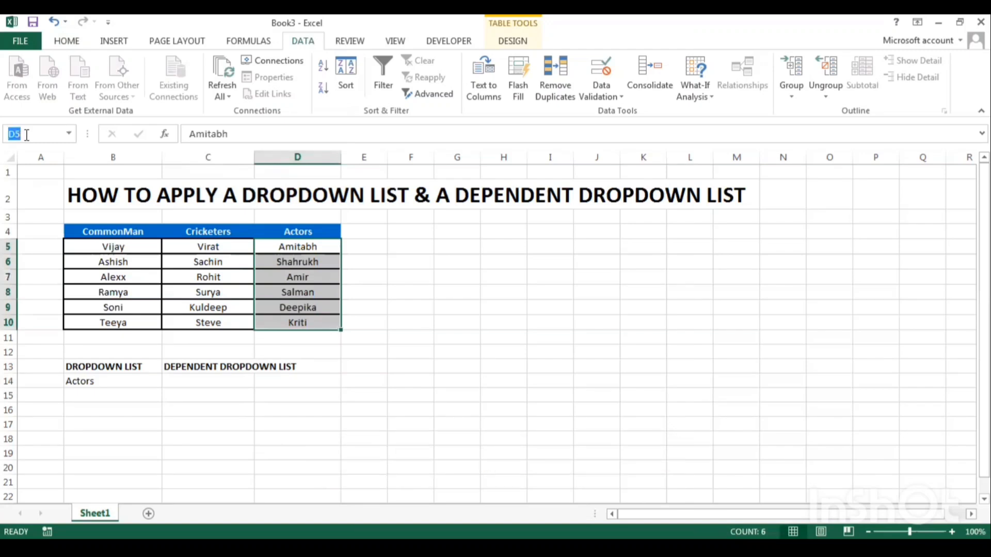
{"action": "type", "text": "Actors"}
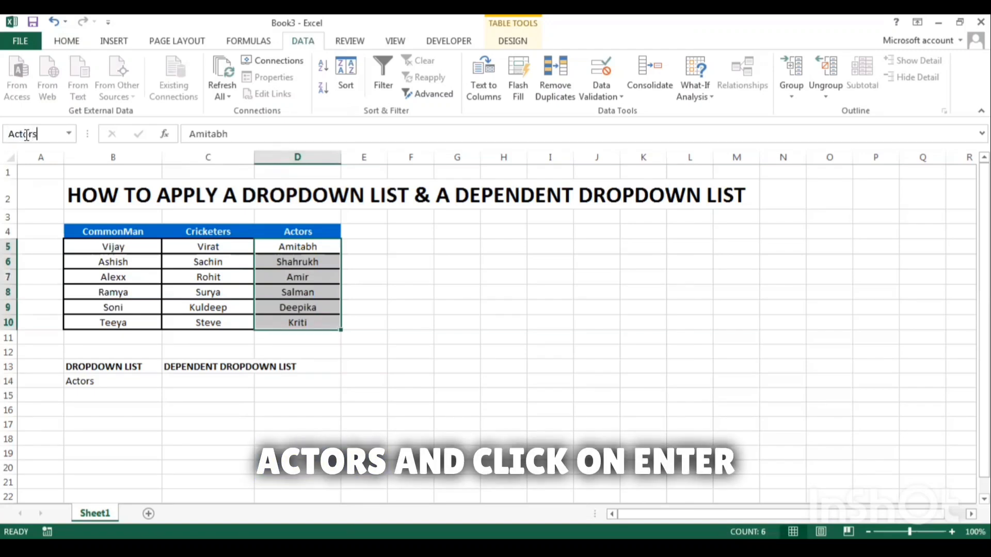
{"action": "key", "text": "Return"}
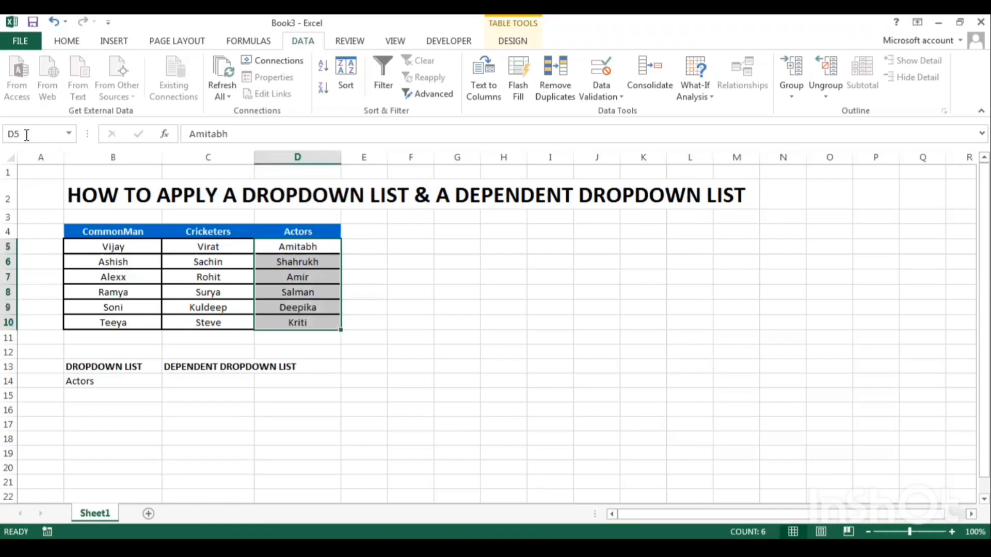
- Add data validation to cell C14 that allows a list whose source is an INDIRECT formula referring to cell B14
{"action": "left_click", "coordinate": [207, 386]}
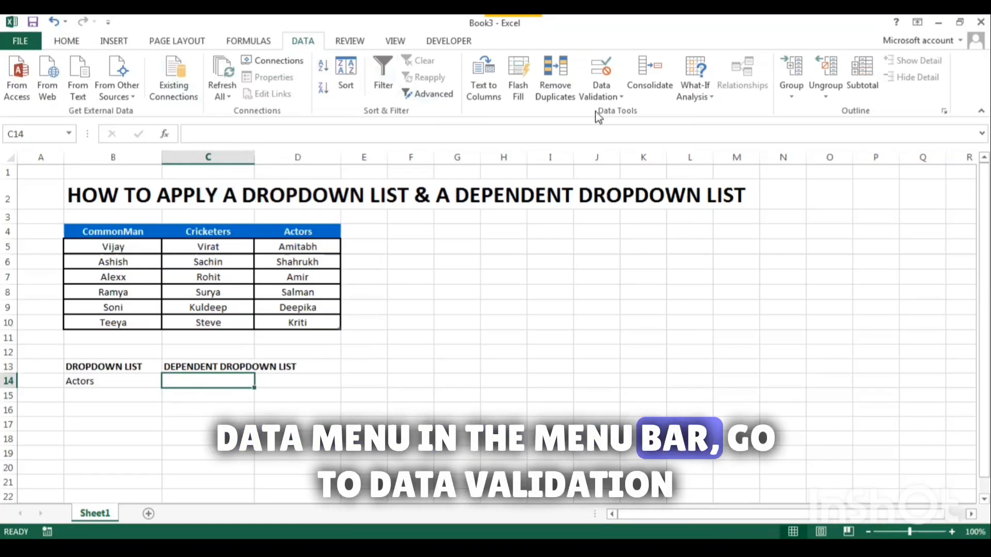
{"action": "left_click", "coordinate": [620, 97]}
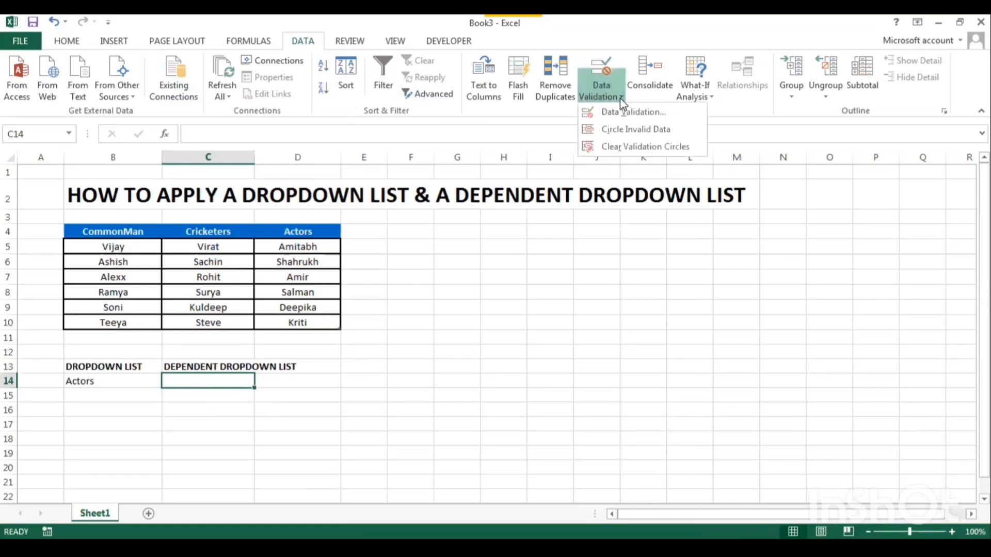
{"action": "left_click", "coordinate": [627, 114]}
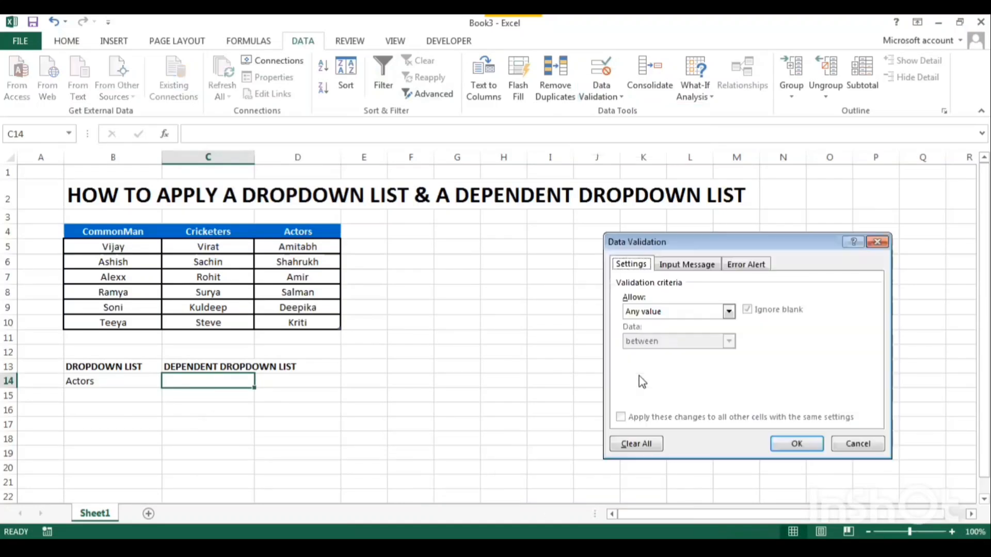
{"action": "left_click", "coordinate": [729, 313]}
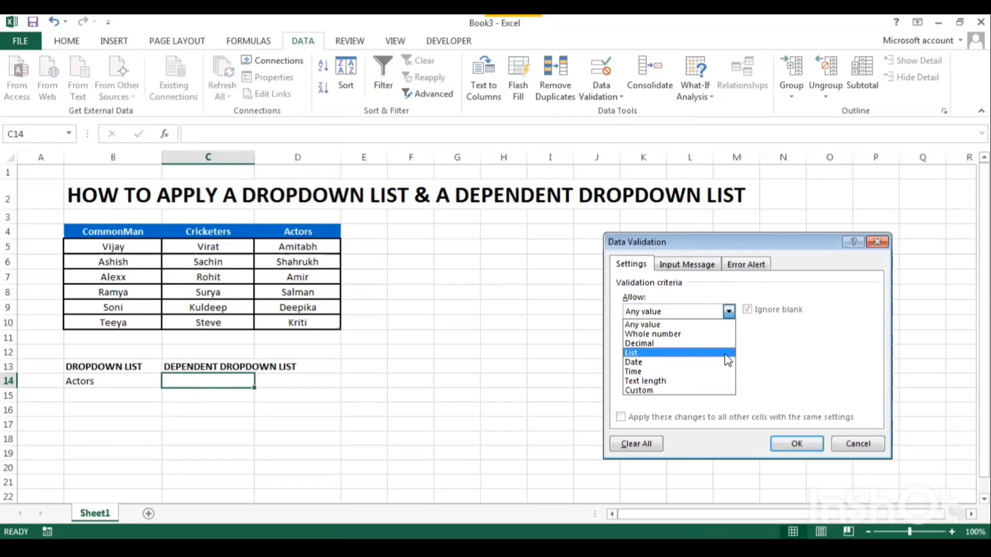
{"action": "left_click", "coordinate": [728, 354]}
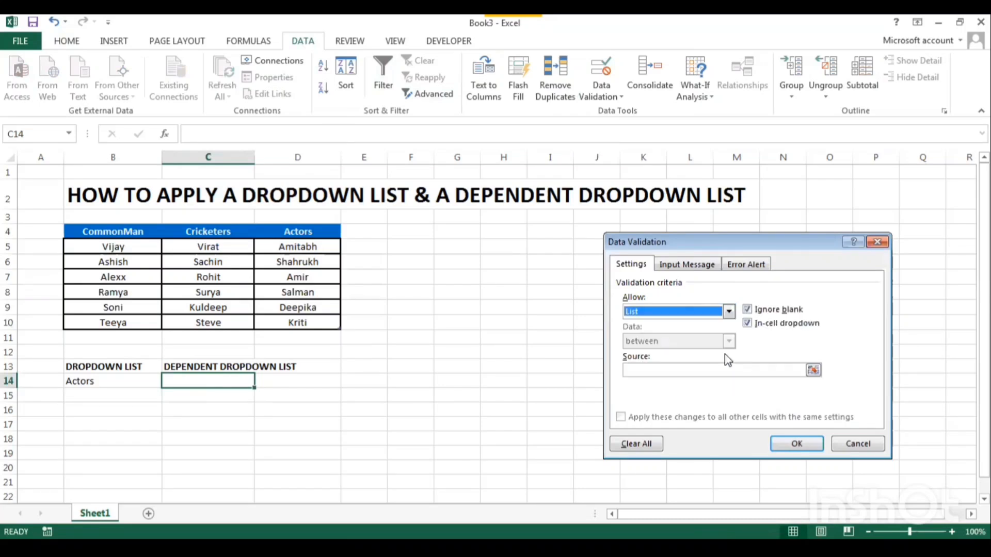
{"action": "left_click", "coordinate": [639, 368]}
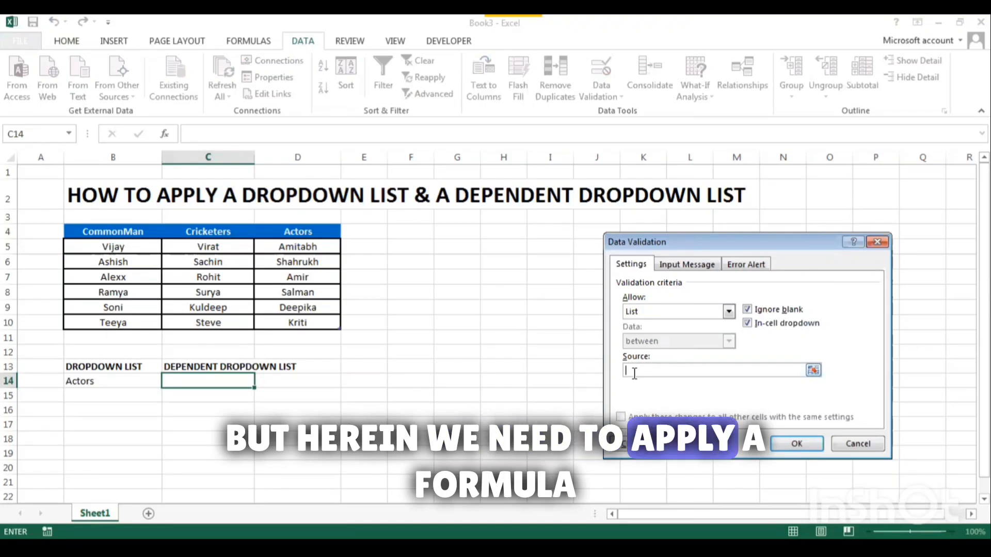
{"action": "type", "text": "="}
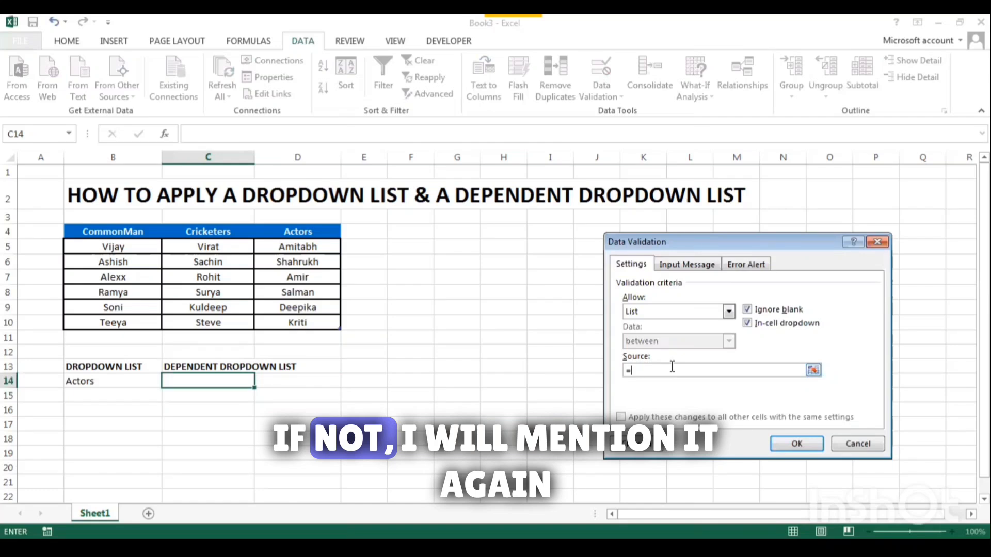
{"action": "type", "text": "IN"}
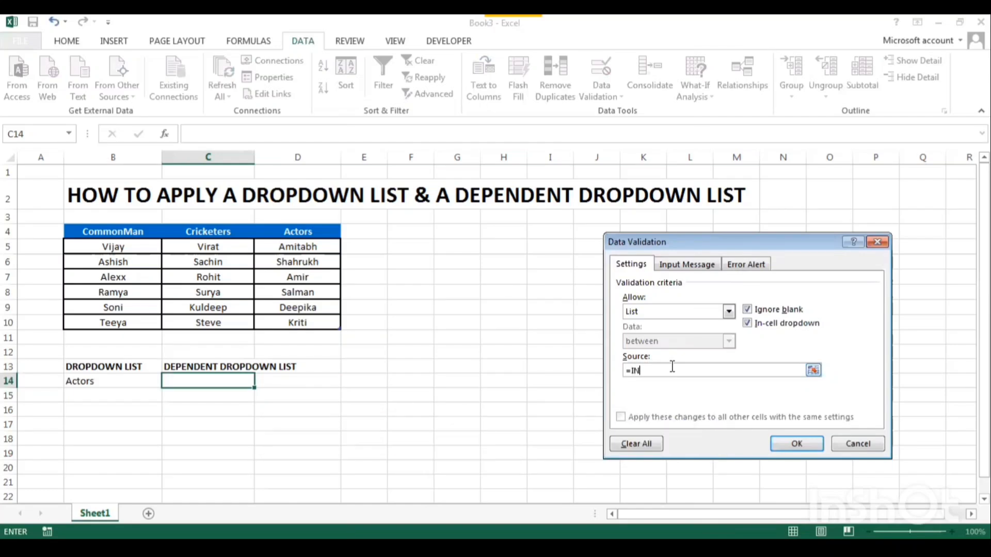
{"action": "type", "text": "DIRECT("}
{"action": "left_click", "coordinate": [123, 380]}
{"action": "left_click", "coordinate": [798, 445]}
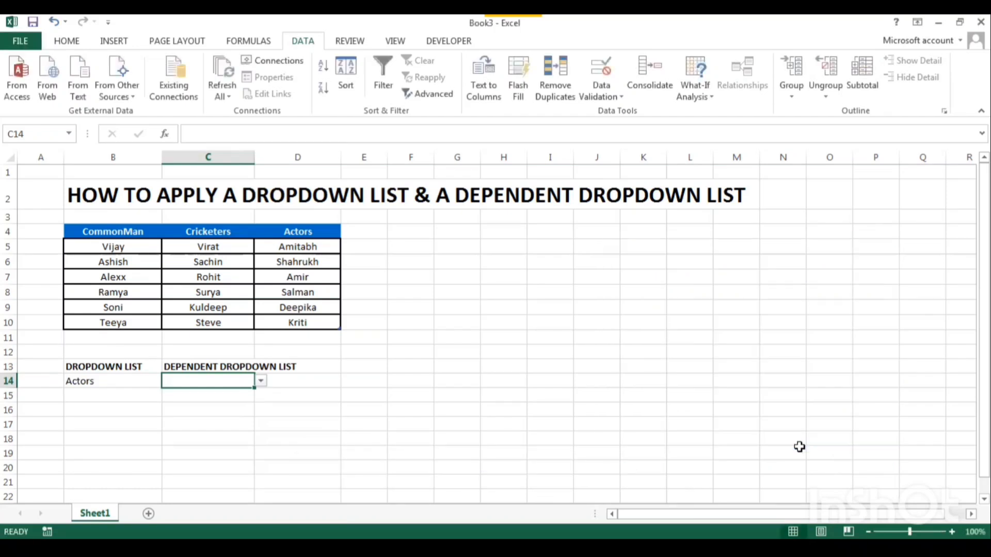
- Check the names offered by the dependent list in C14 while B14 is set to Actors
{"action": "left_click", "coordinate": [262, 387]}
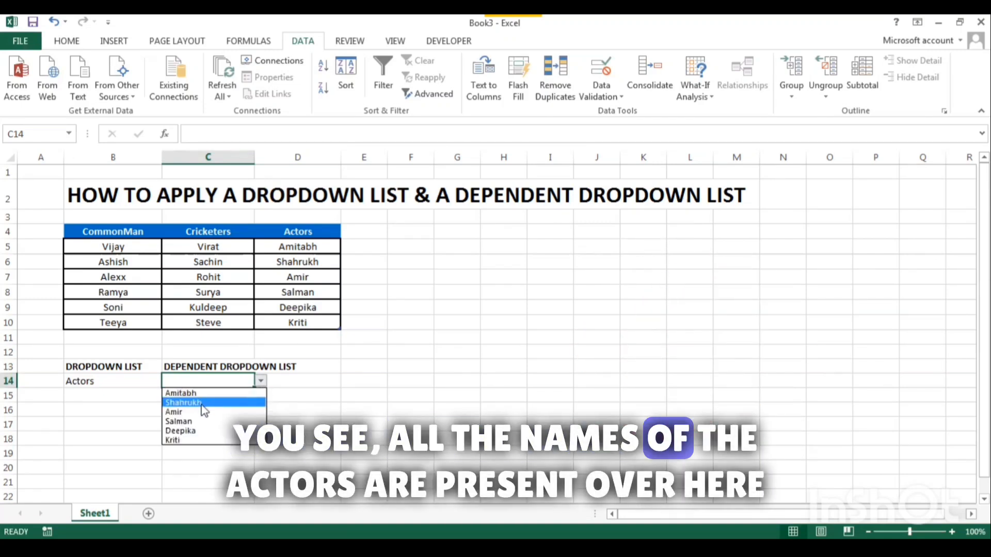
{"action": "left_click", "coordinate": [112, 379]}
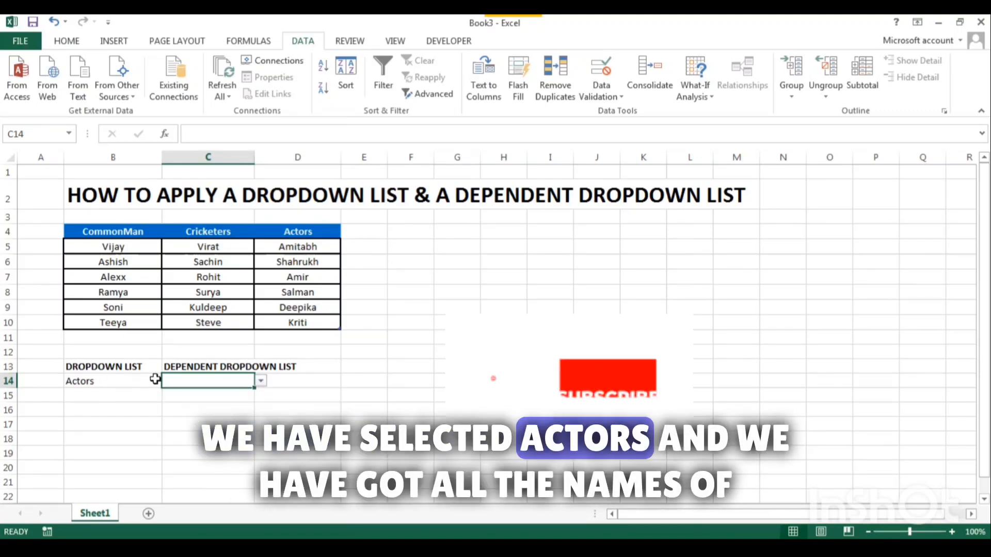
{"action": "left_click", "coordinate": [261, 381]}
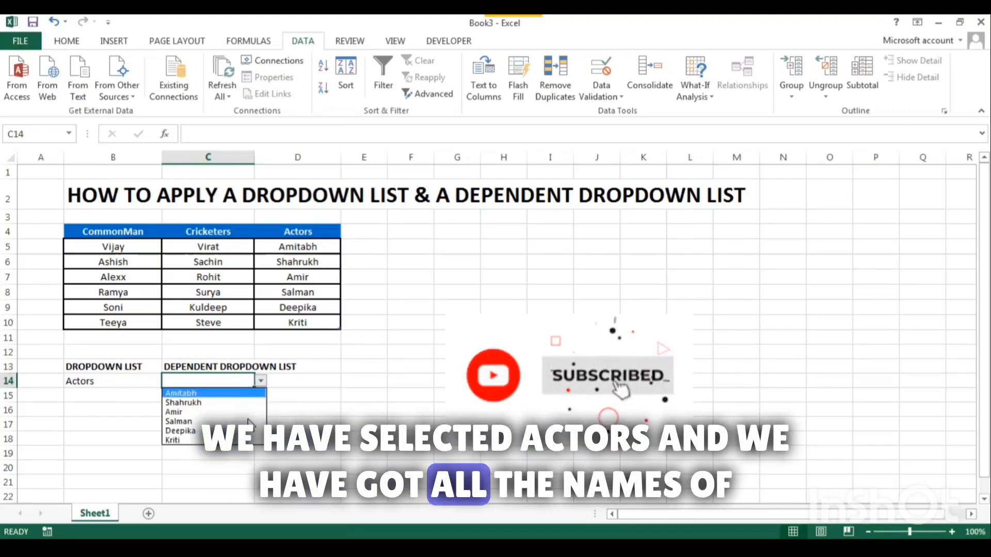
- Set B14 to Cricketers and check the names offered by the dependent list in C14
{"action": "left_click", "coordinate": [126, 381]}
{"action": "left_click", "coordinate": [127, 382]}
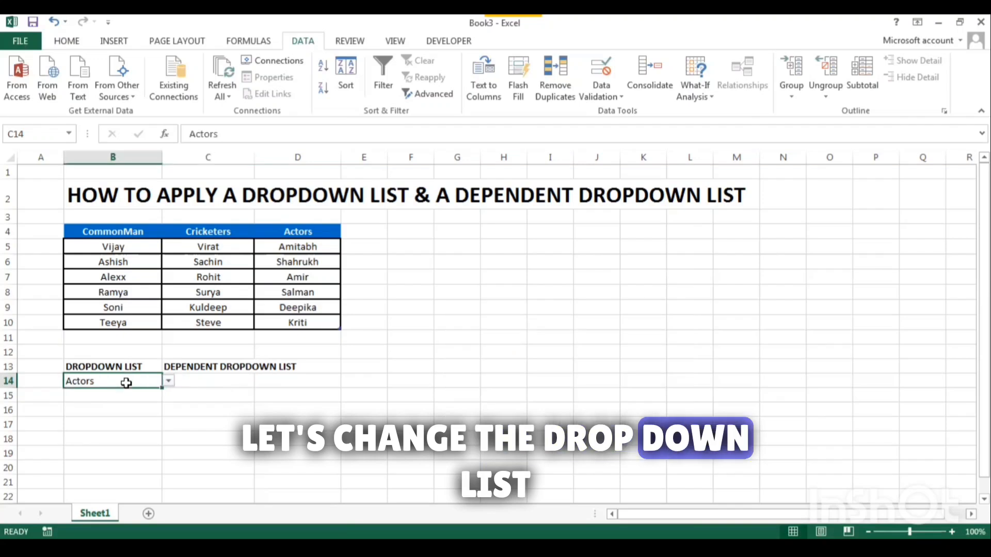
{"action": "left_click", "coordinate": [168, 381]}
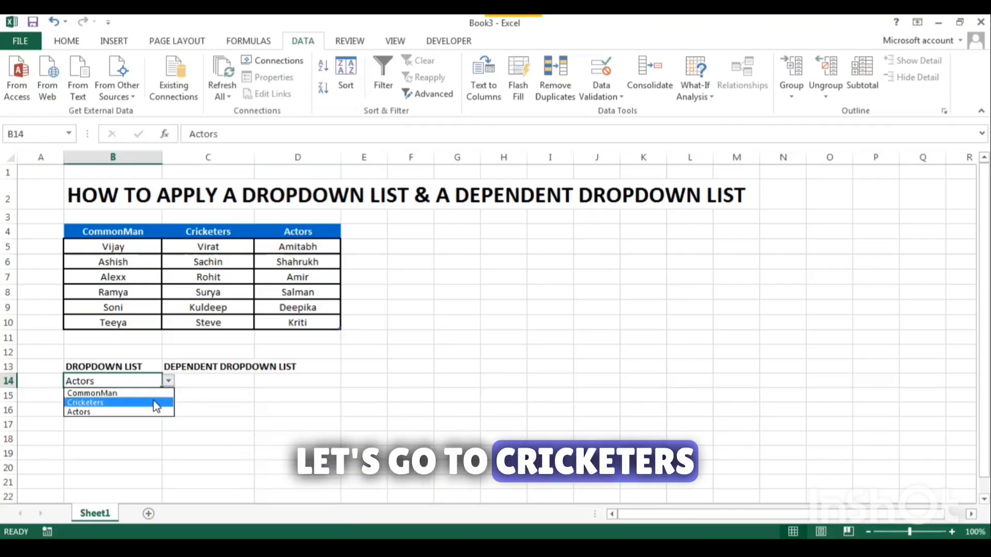
{"action": "left_click", "coordinate": [154, 401]}
{"action": "left_click", "coordinate": [222, 379]}
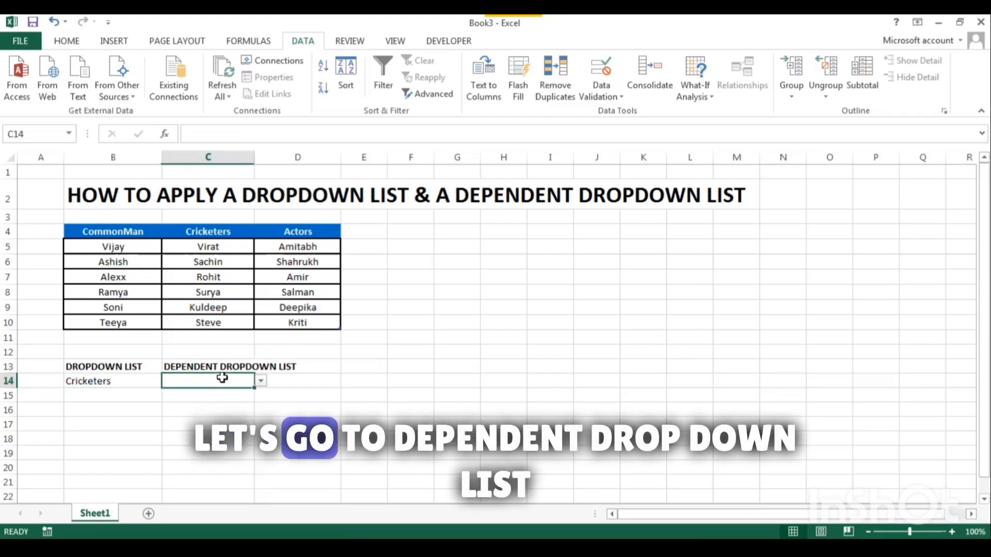
{"action": "left_click", "coordinate": [260, 383]}
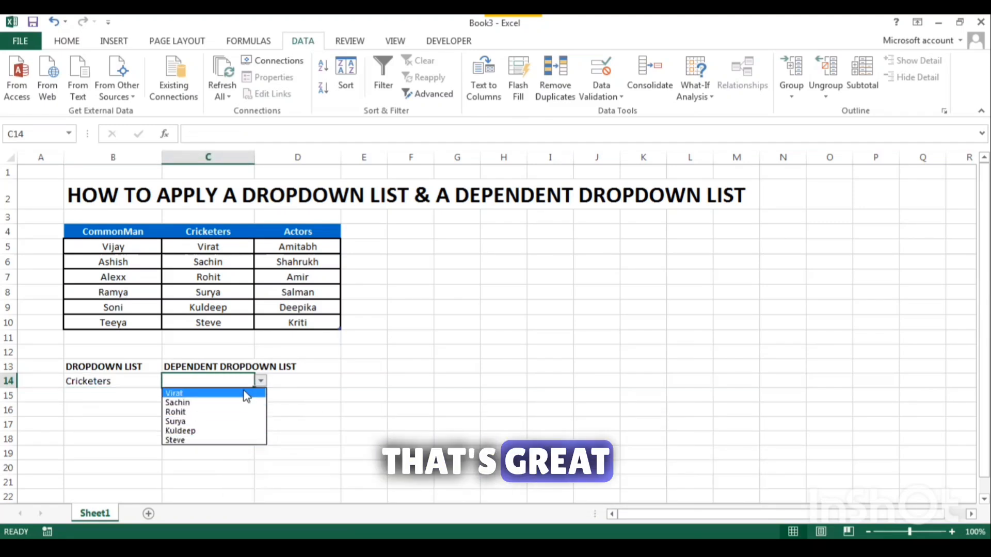
- Set B14 to CommonMan and choose the first name offered by the dependent list in C14
{"action": "left_click", "coordinate": [127, 377]}
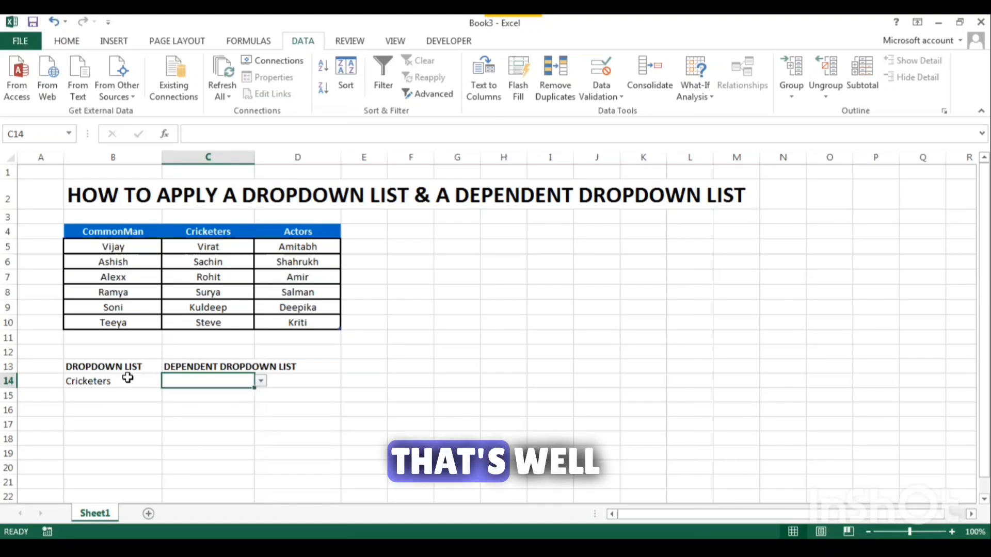
{"action": "left_click", "coordinate": [127, 377]}
{"action": "left_click", "coordinate": [167, 382]}
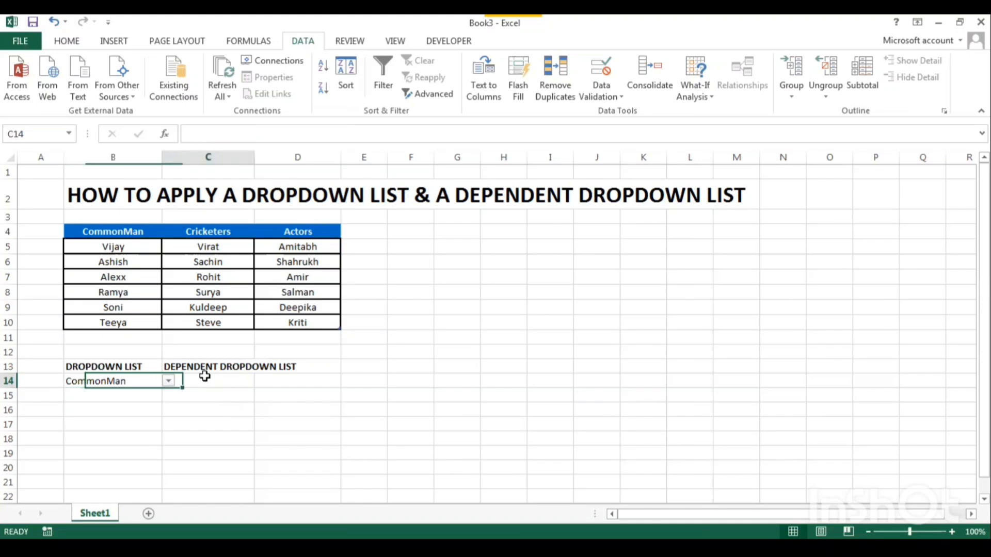
{"action": "left_click", "coordinate": [261, 382]}
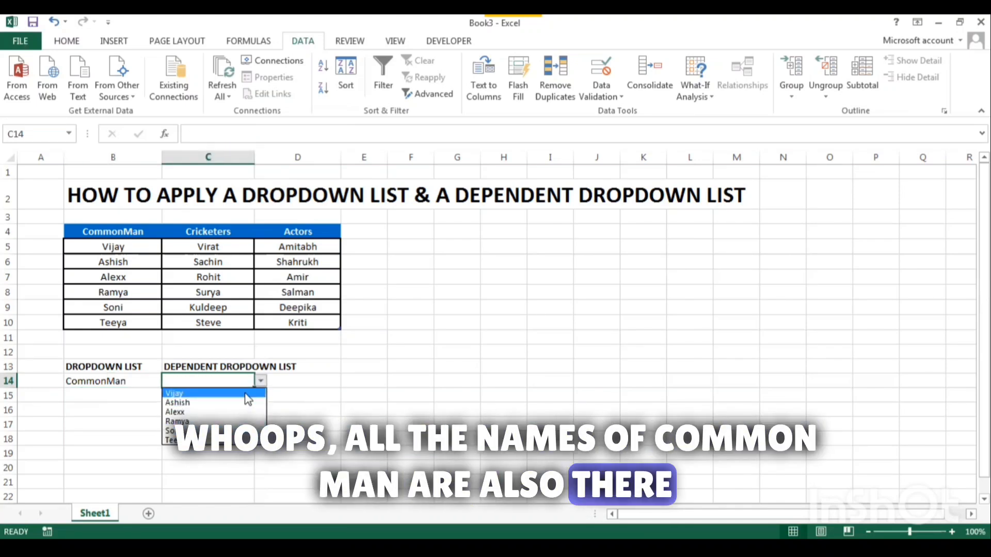
{"action": "left_click", "coordinate": [242, 393]}
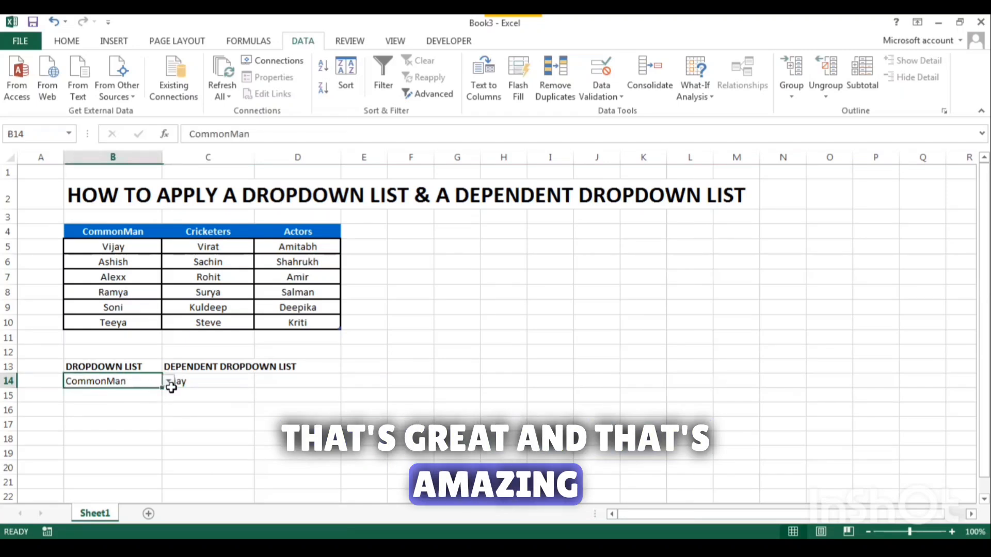
{"action": "left_click", "coordinate": [221, 379]}
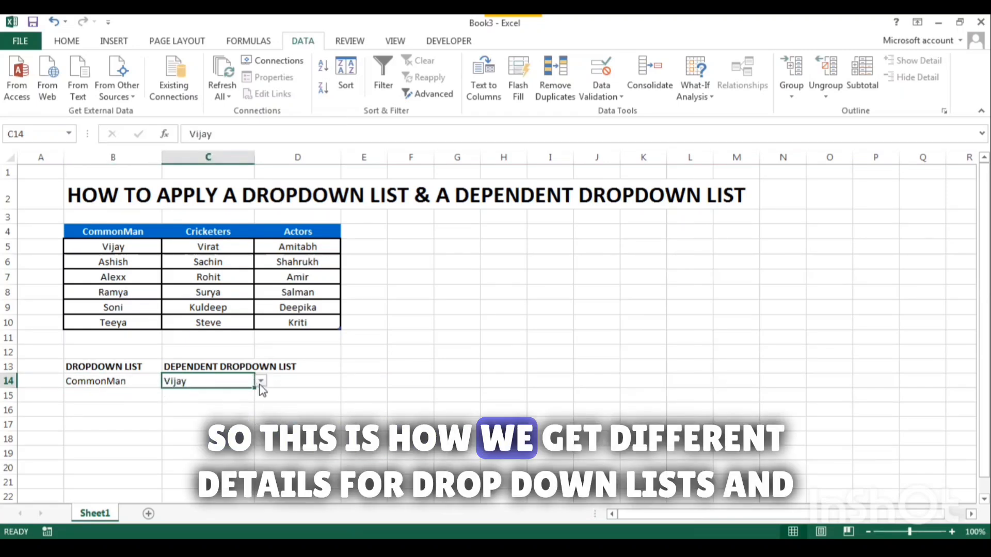
{"action": "left_click", "coordinate": [135, 380]}
{"action": "left_click", "coordinate": [201, 381]}
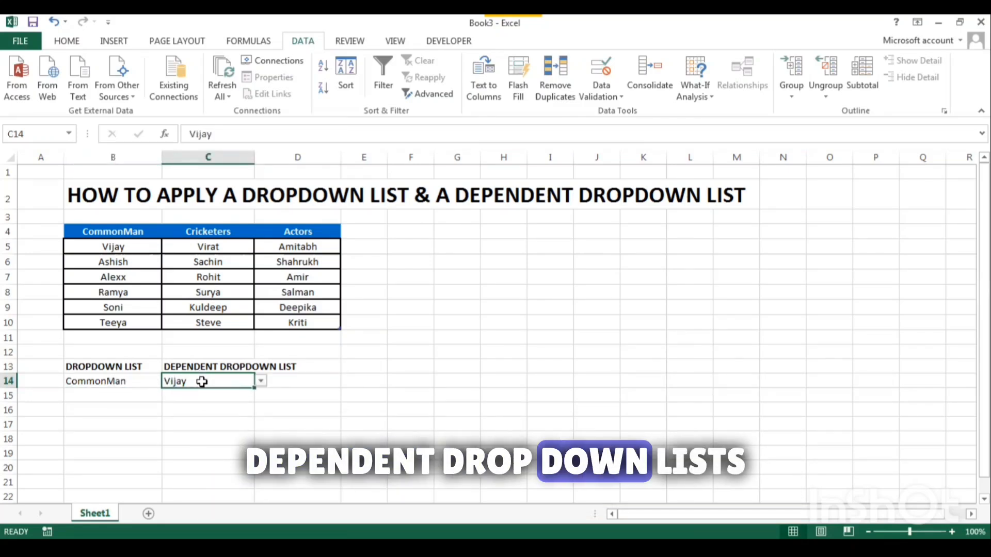